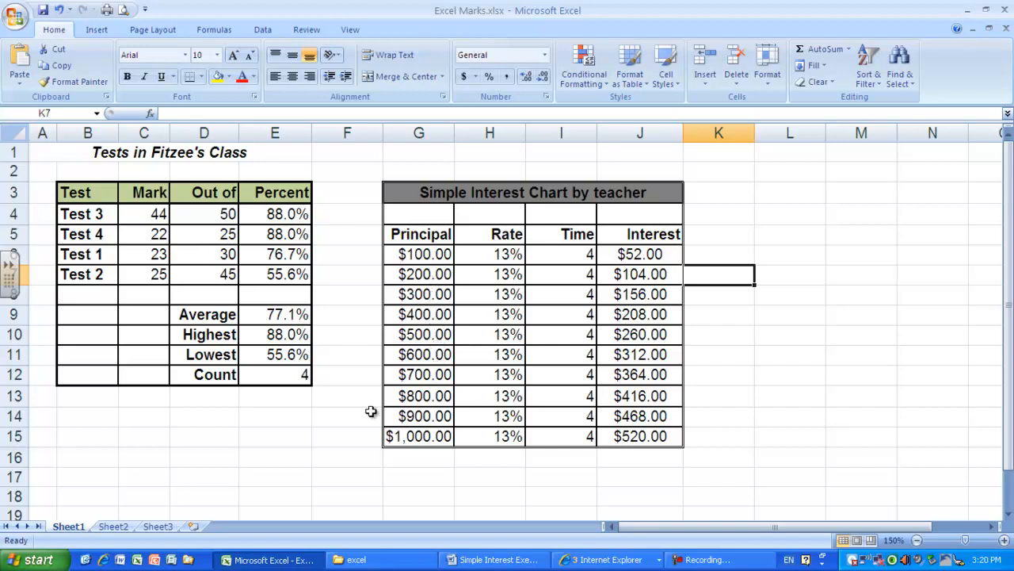
- Enter 100 in cell B16 below the test table
scroll(344, 420, "down", 1)
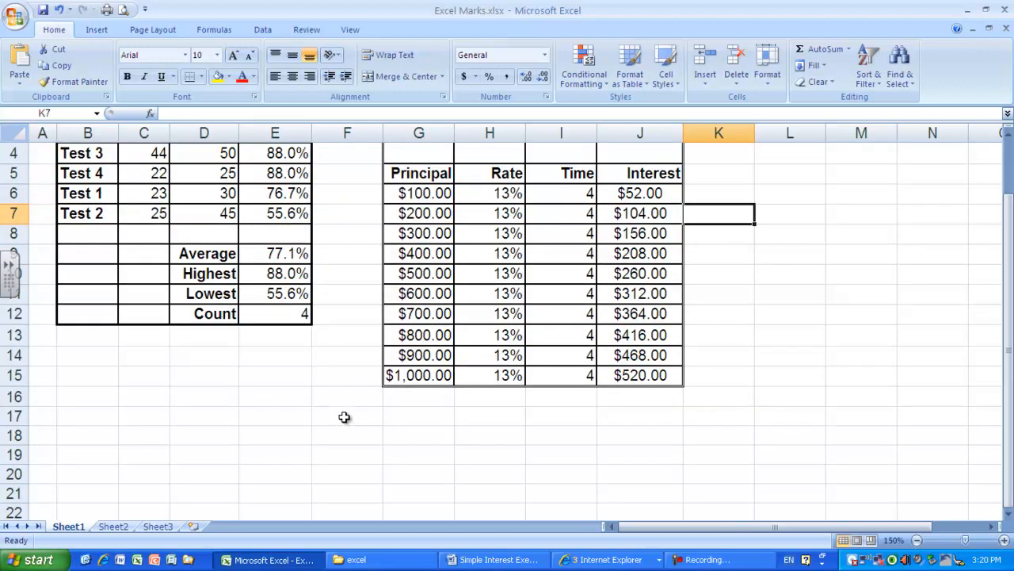
left_click(108, 397)
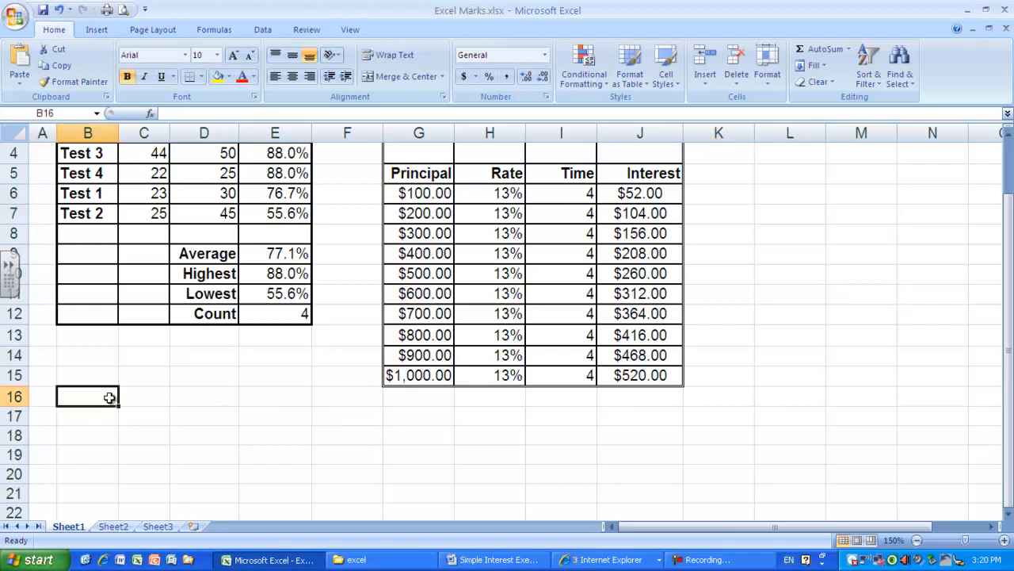
type("100")
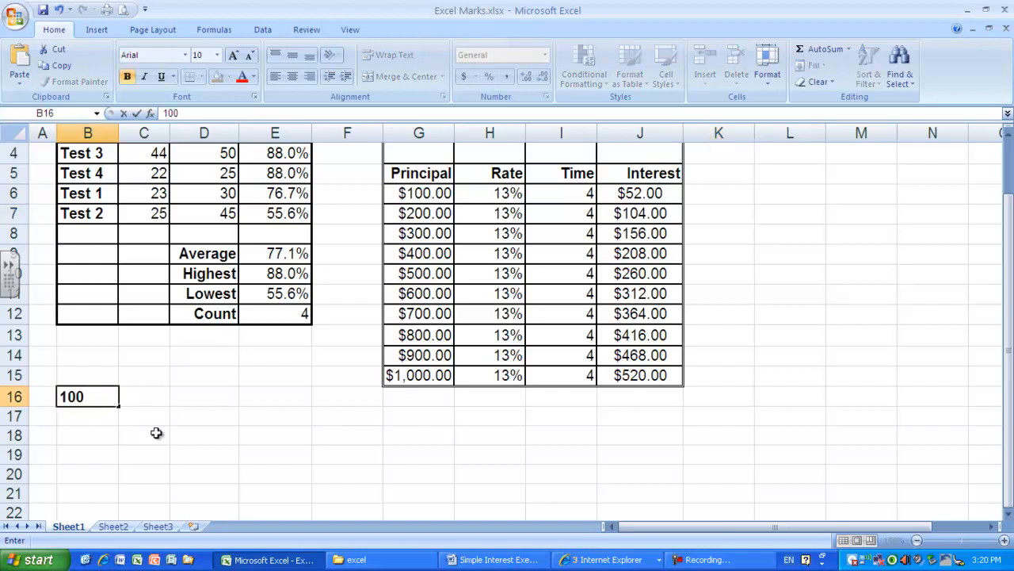
left_click(161, 438)
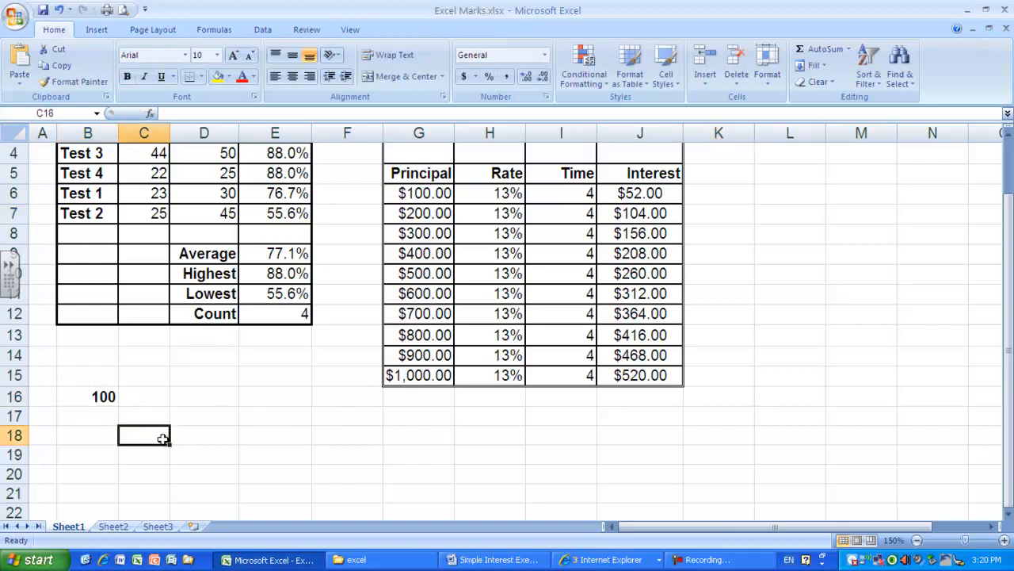
- Fill a linear series down column B from B16 with step value 100 and stop value 1000
left_click(104, 397)
scroll(229, 322, "down", 2)
scroll(252, 355, "up", 2)
scroll(253, 359, "down", 1)
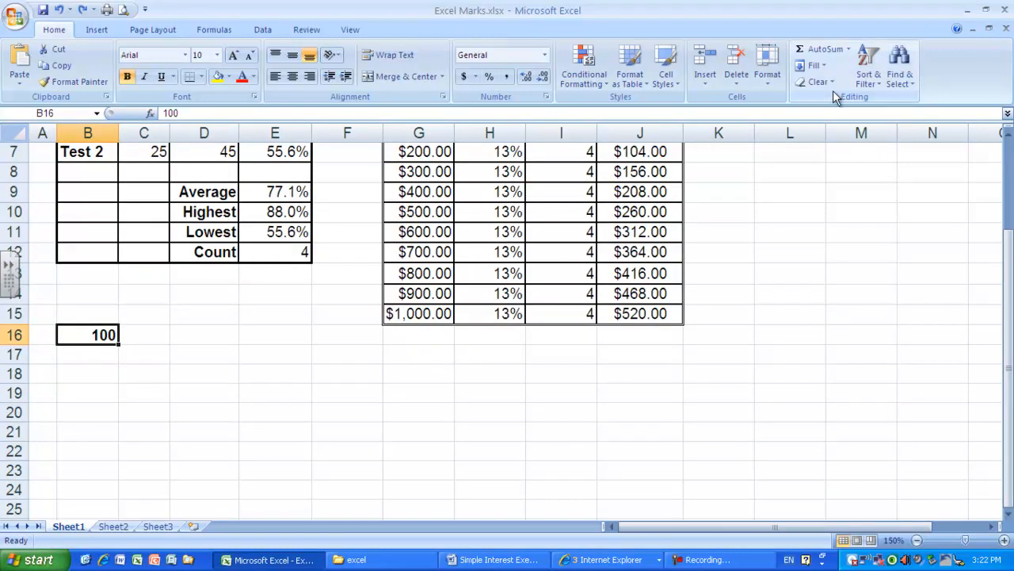
left_click(829, 66)
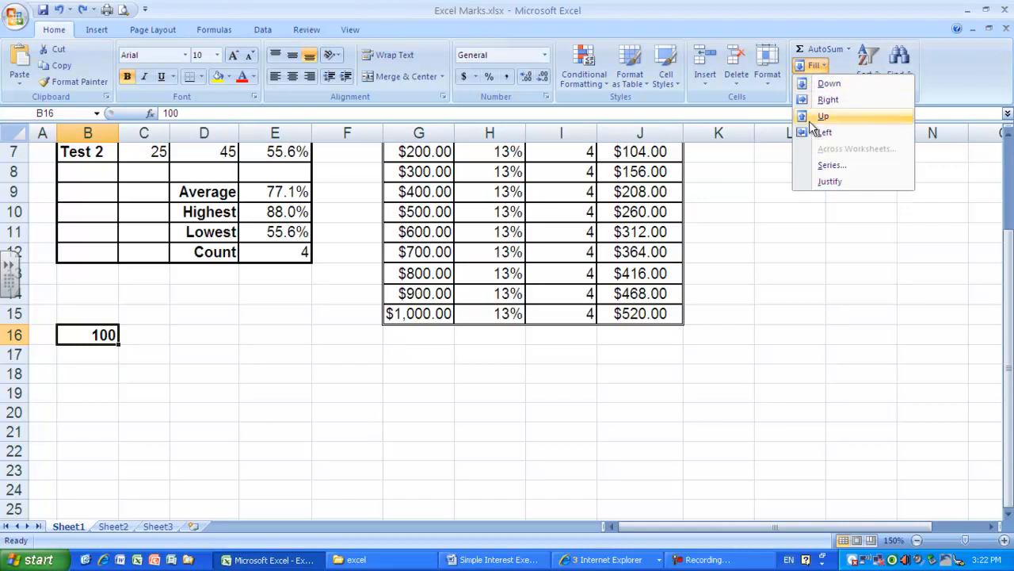
left_click(848, 166)
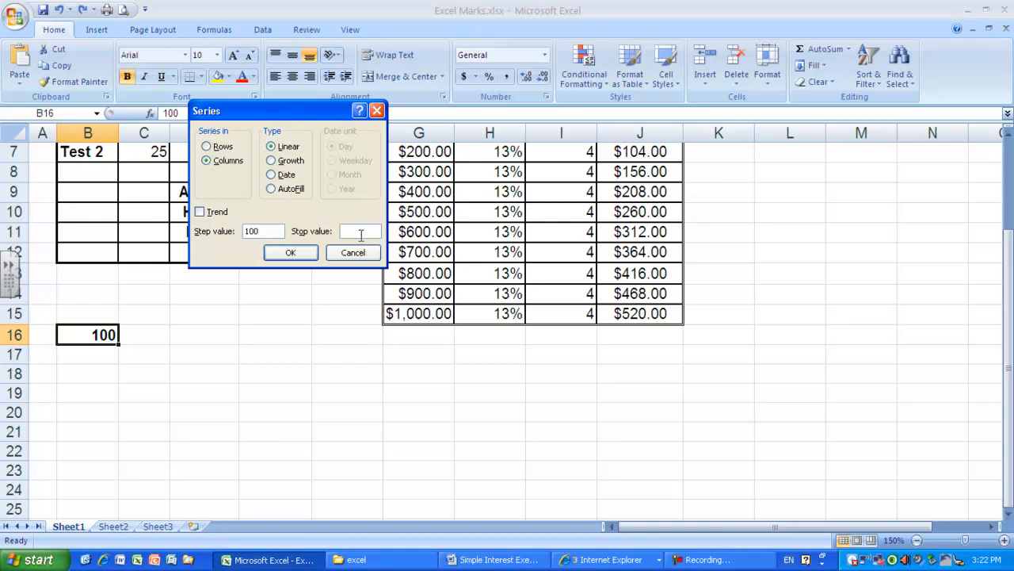
type("1000")
left_click(288, 252)
scroll(274, 372, "down", 1)
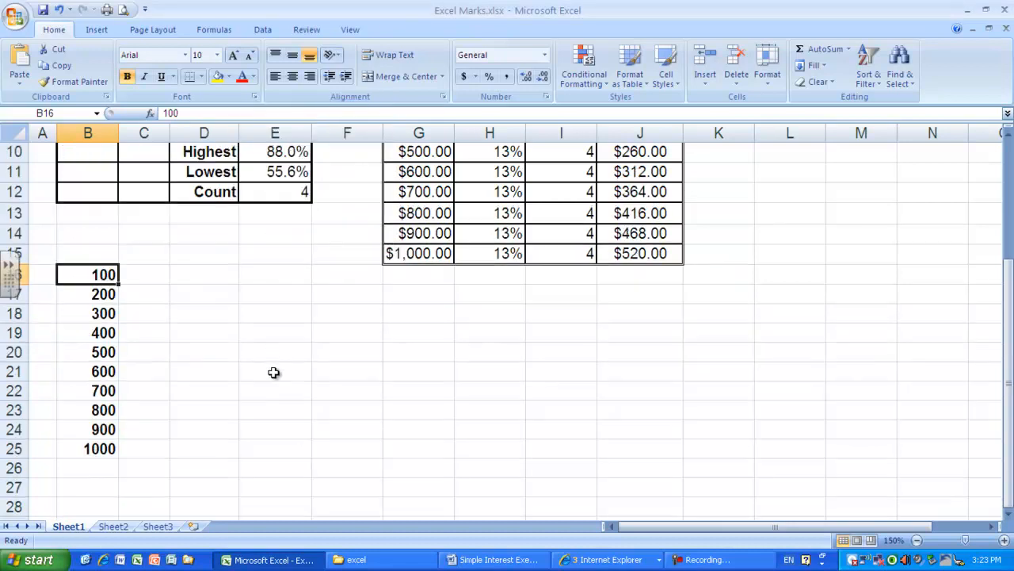
- Enter the 13% rate in C16 and fill it down through C25
scroll(272, 370, "up", 1)
scroll(273, 370, "down", 1)
scroll(258, 374, "up", 2)
left_click_drag(170, 403, 172, 500)
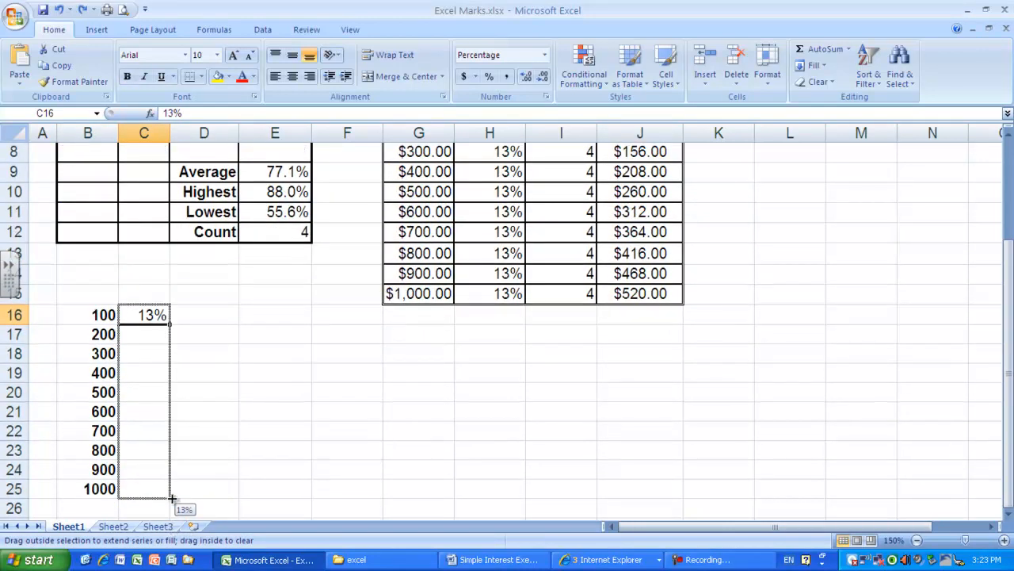
left_click(236, 406)
- Enter 4 as the time in D16 and fill it down through D25
scroll(242, 393, "up", 2)
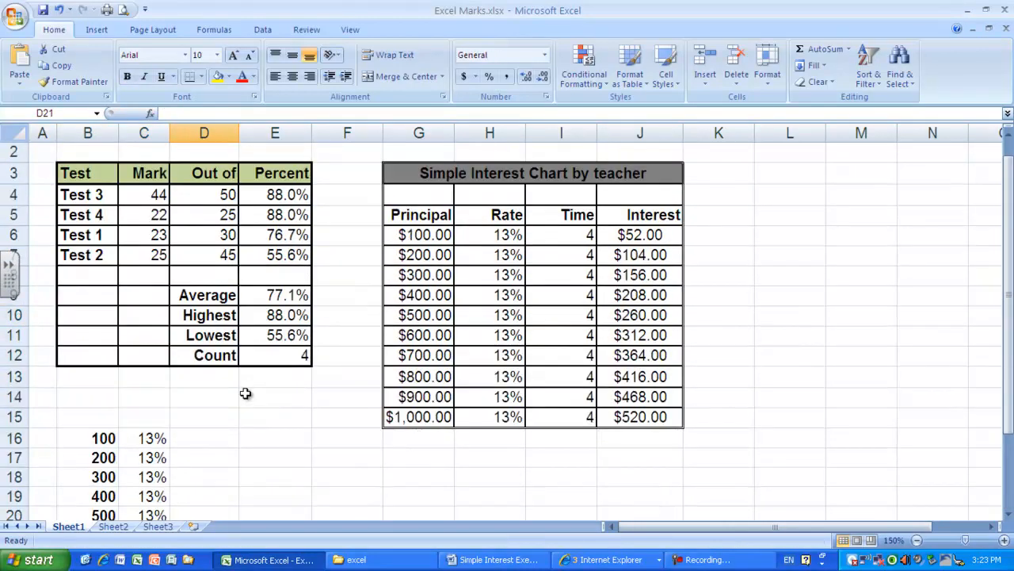
left_click(201, 439)
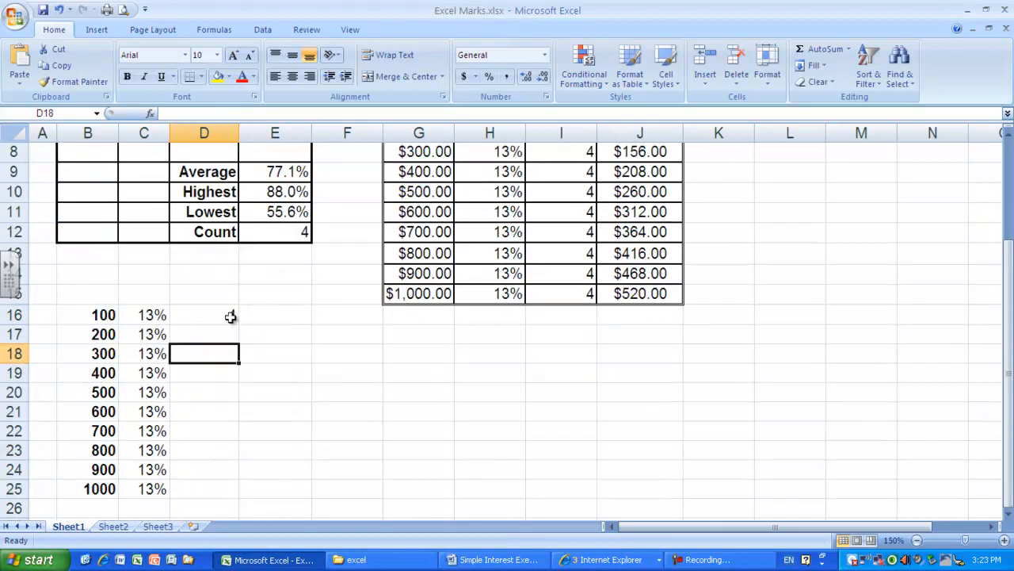
left_click(230, 317)
left_click_drag(239, 325, 251, 496)
left_click(278, 412)
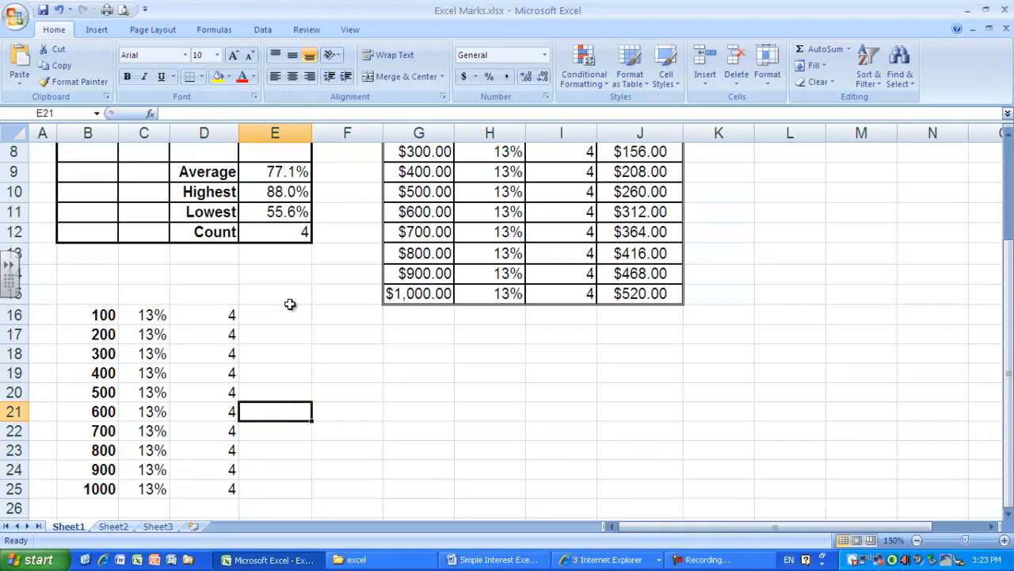
- Enter January in cell B28 below the filled number series
scroll(309, 298, "up", 1)
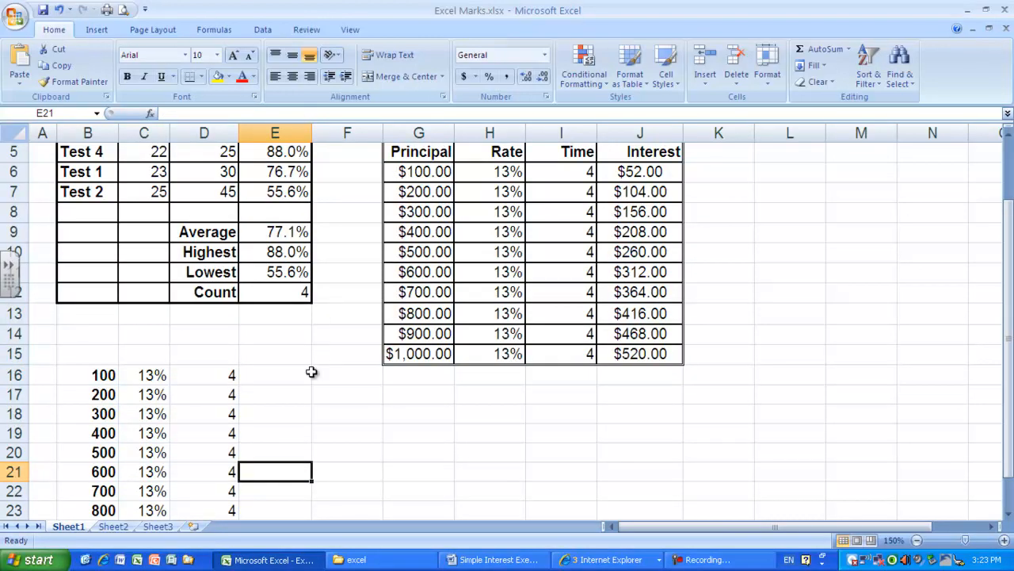
scroll(302, 381, "up", 1)
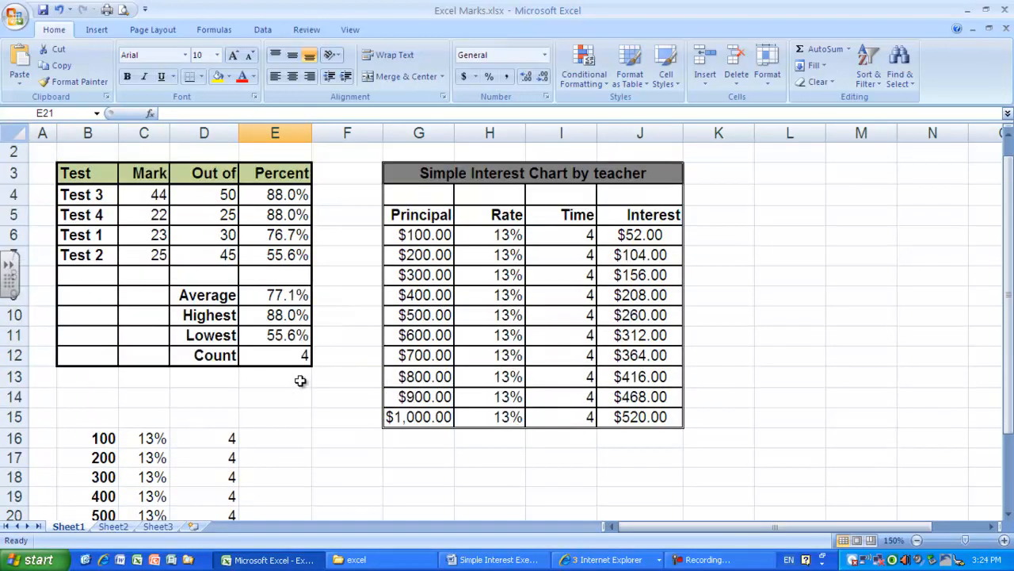
scroll(301, 380, "down", 3)
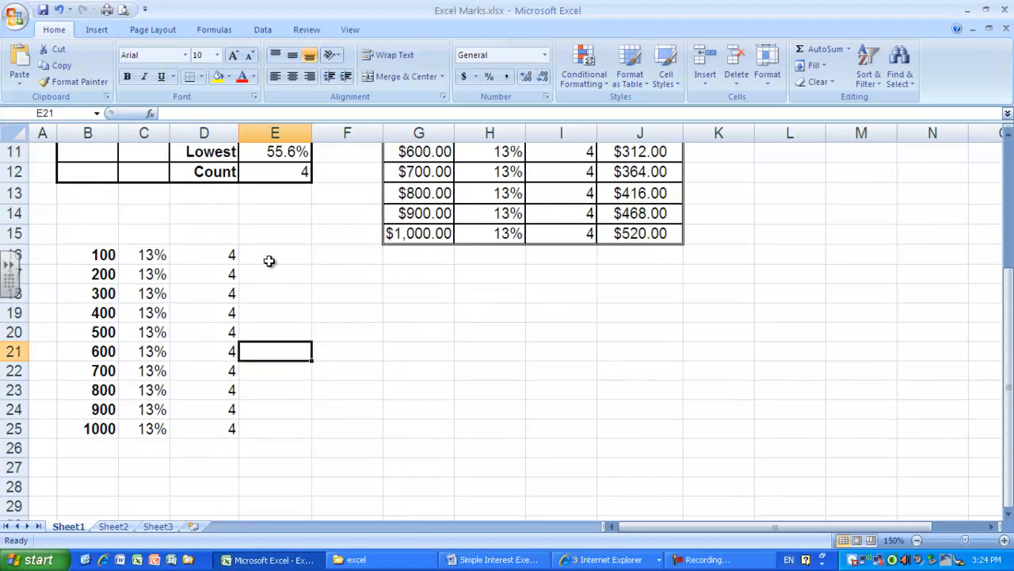
scroll(269, 265, "down", 4)
left_click(95, 246)
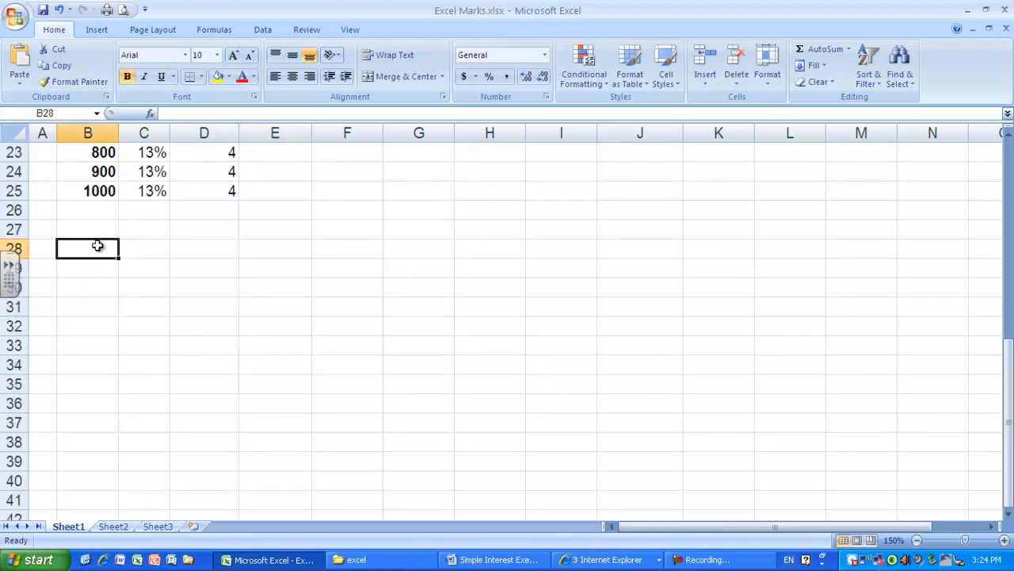
type("January")
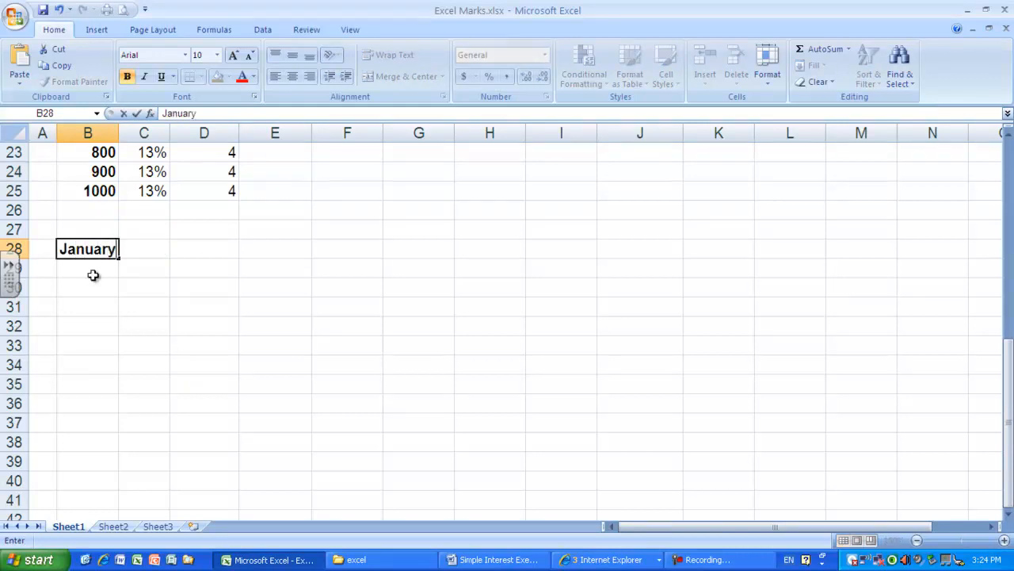
key("Return")
- Apply a Fill Series to January in B28, in rows, with the Date type, Month unit and step value 1
left_click(87, 247)
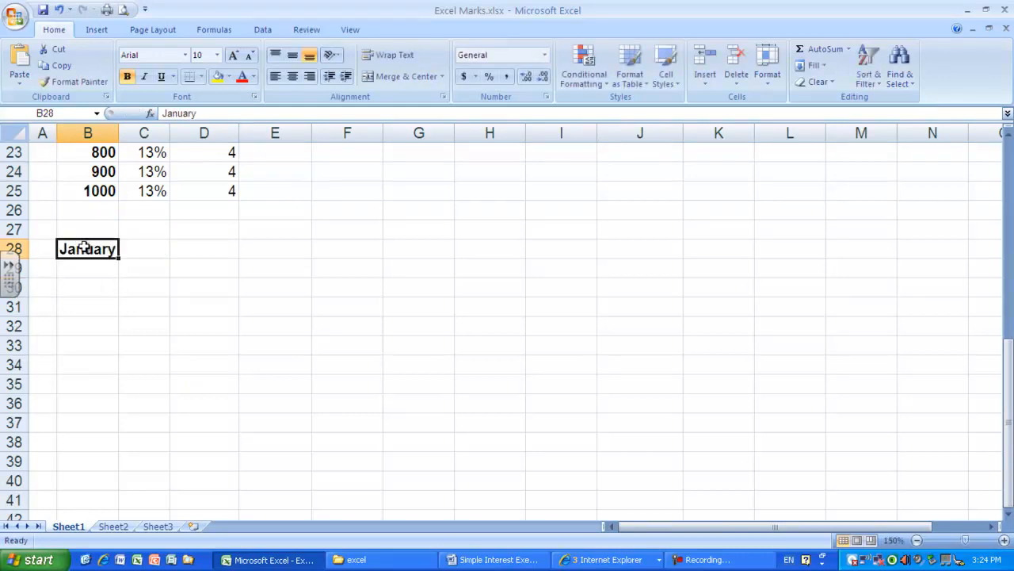
left_click(815, 66)
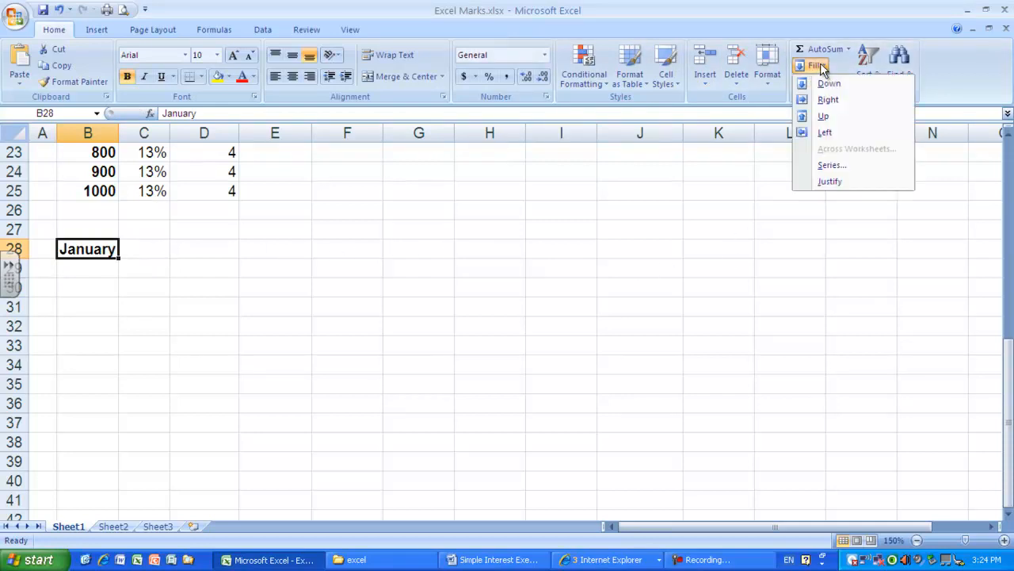
left_click(839, 169)
left_click(287, 175)
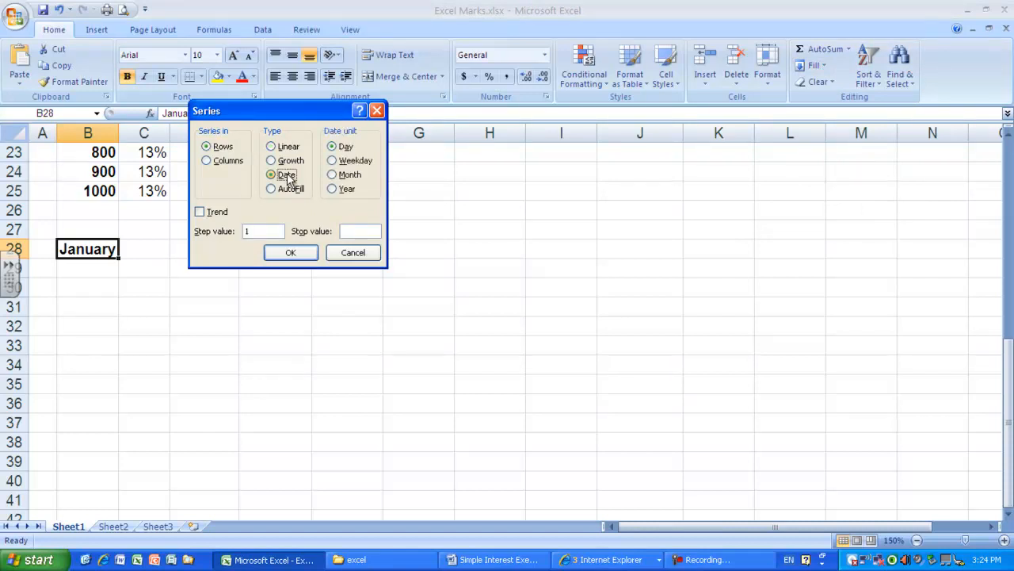
left_click(338, 176)
left_click(289, 254)
- Extend the month names from January in B28 across to October in K28 and autofit column C
left_click_drag(117, 251, 649, 268)
left_click_drag(714, 275, 731, 272)
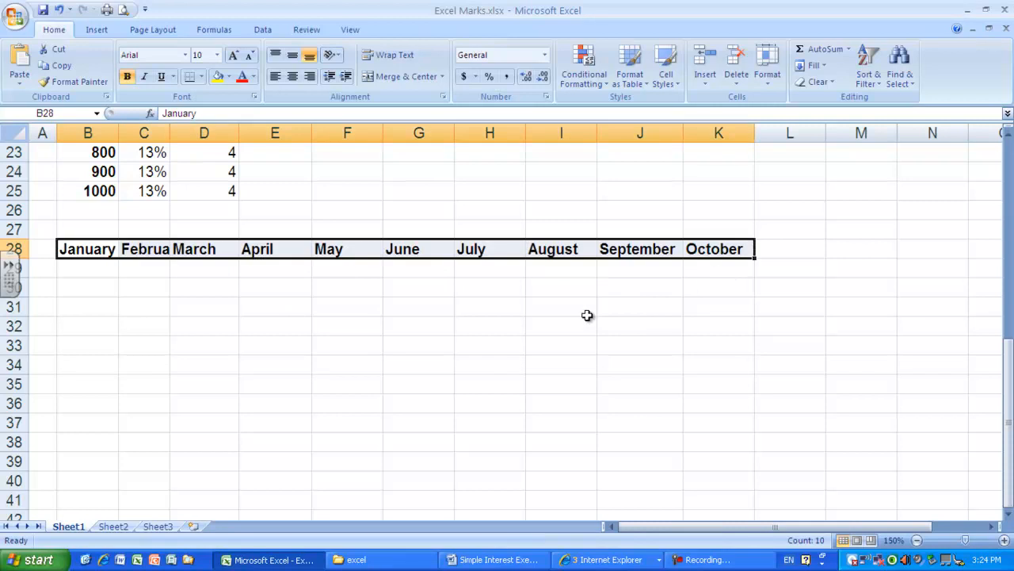
left_click(475, 310)
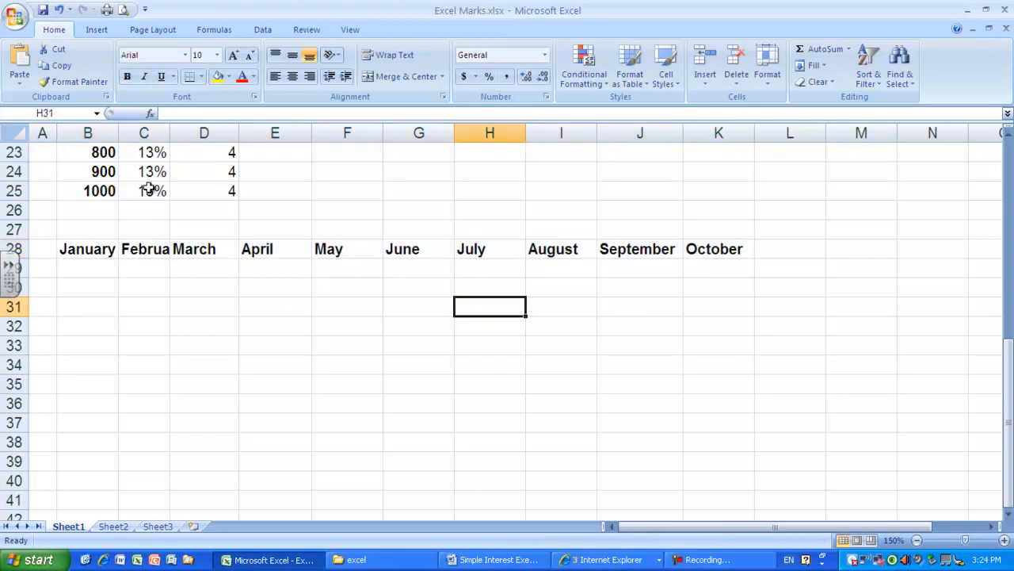
double_click(172, 134)
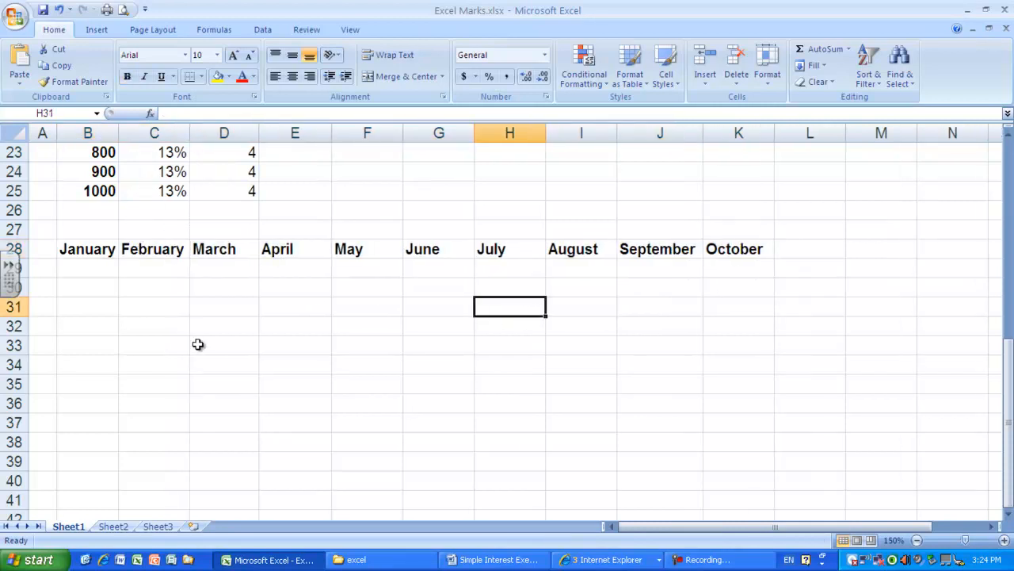
- Enter Monday in cell B30 beneath the row of months
left_click(75, 278)
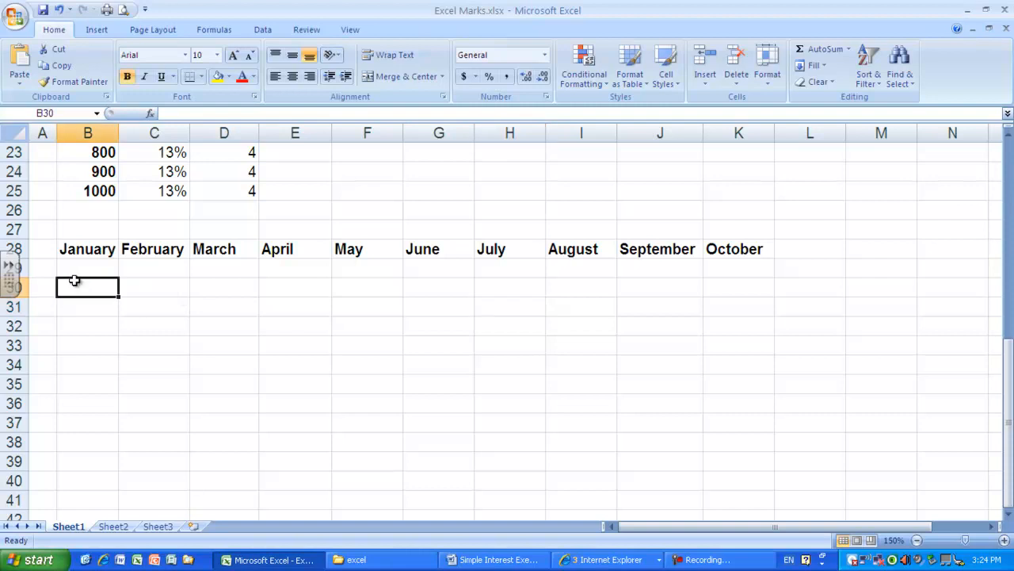
type("Monda")
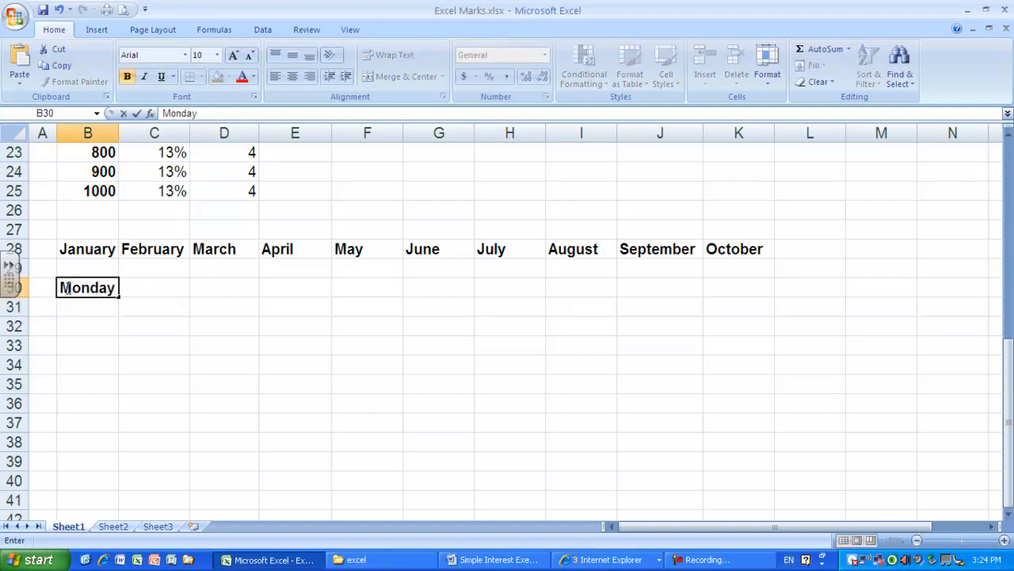
type("y")
key("Return")
key("Return")
key("Return")
- Apply a Fill Series to Monday in B30, in columns with Date type and Weekday unit, and extend the day names down to B40
left_click(68, 286)
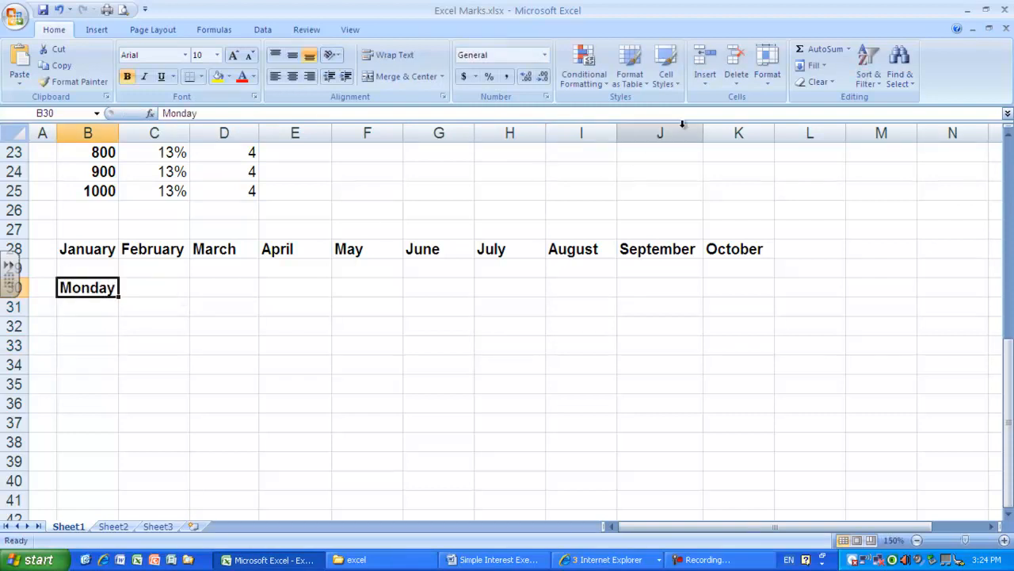
left_click(817, 66)
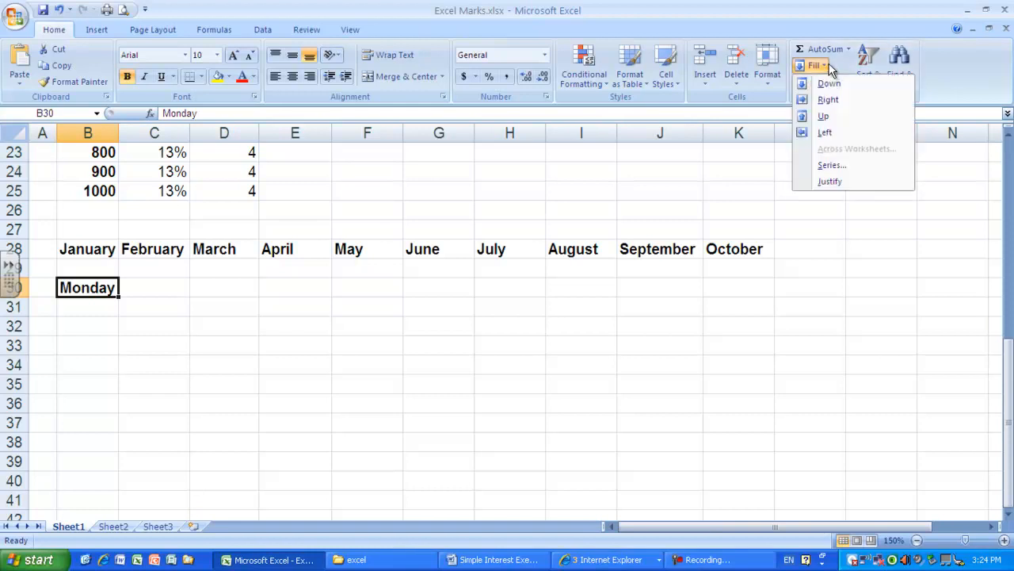
left_click(853, 168)
left_click(229, 162)
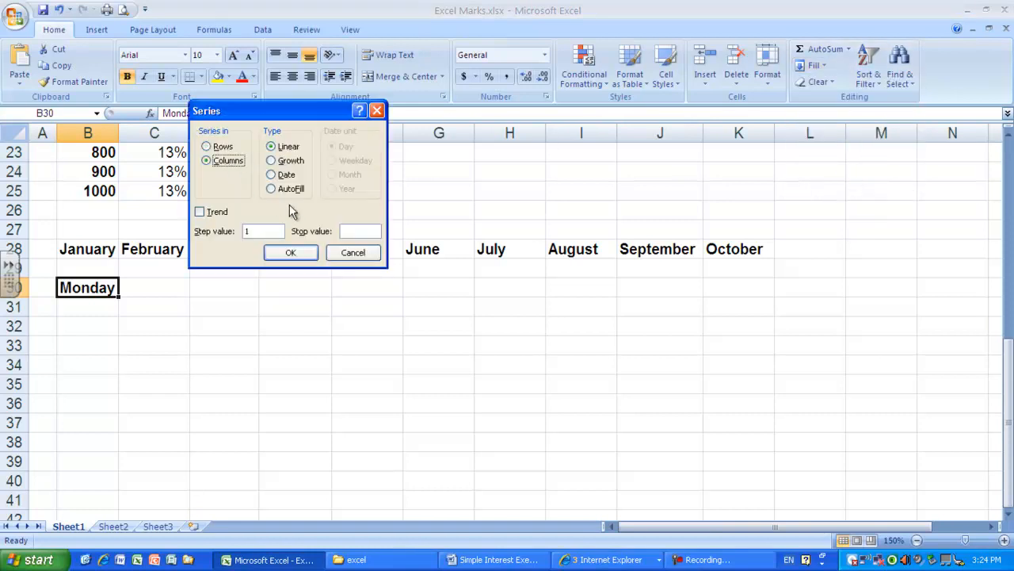
left_click(290, 178)
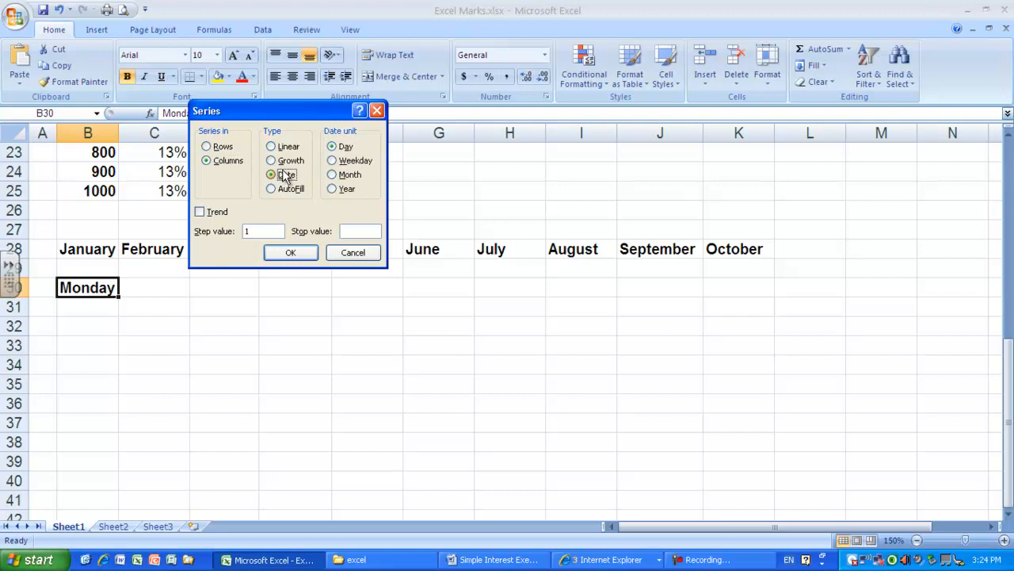
left_click(343, 162)
left_click(309, 253)
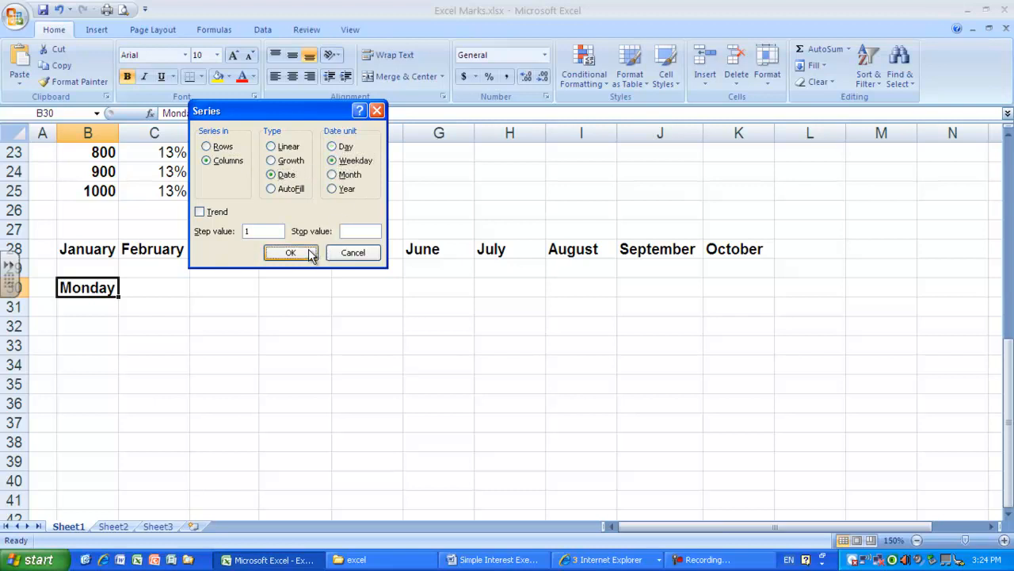
left_click_drag(119, 299, 120, 485)
left_click(219, 401)
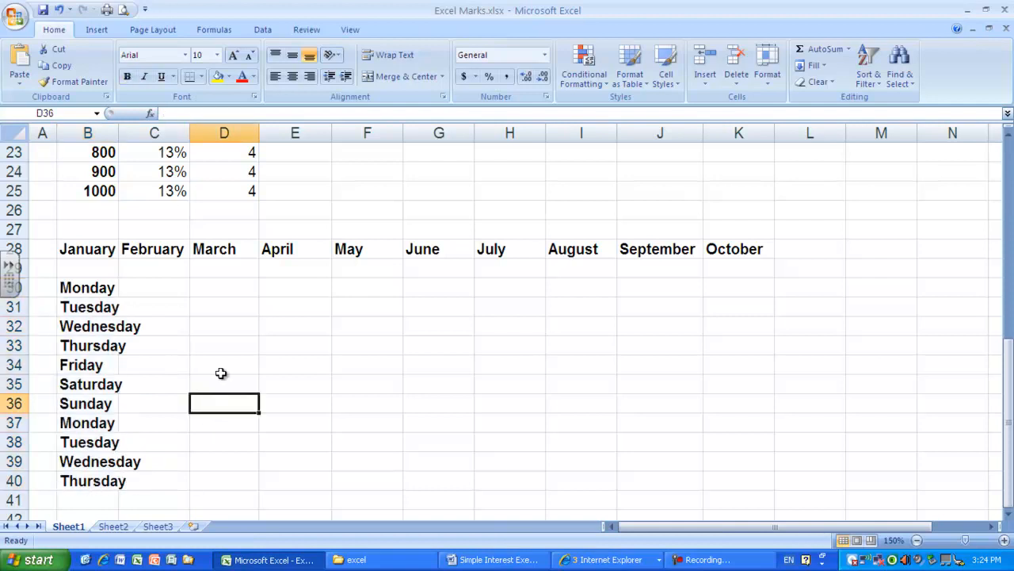
- Delete the Simple Interest chart beginning at column G and remove the practice fill data below the test table
scroll(235, 344, "down", 1)
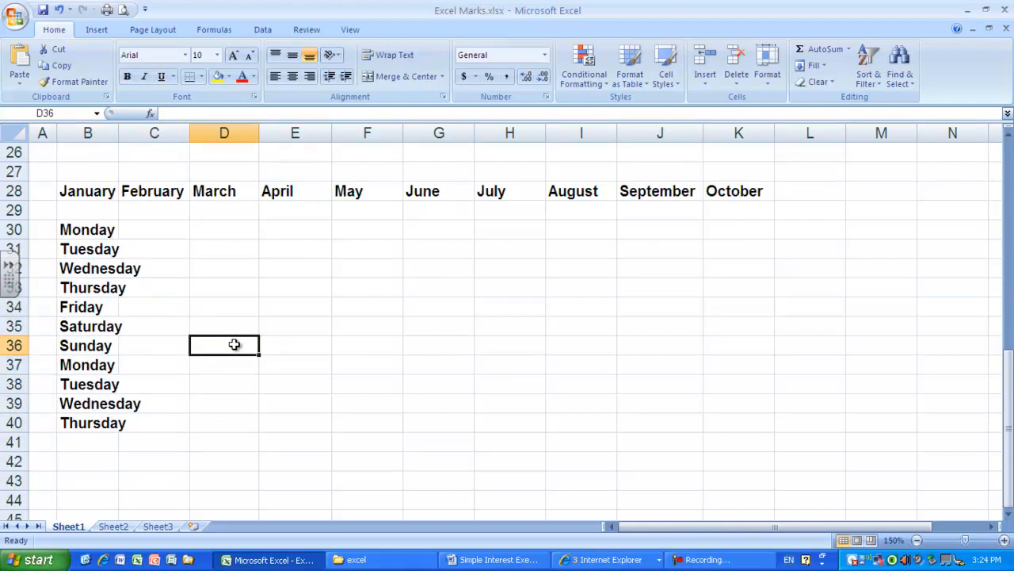
scroll(234, 344, "up", 8)
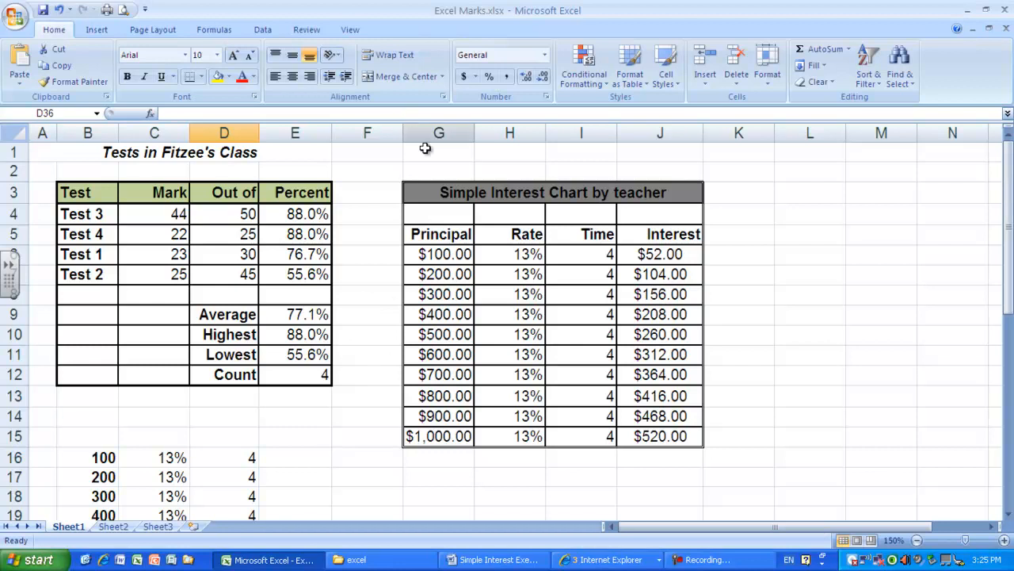
left_click(438, 191)
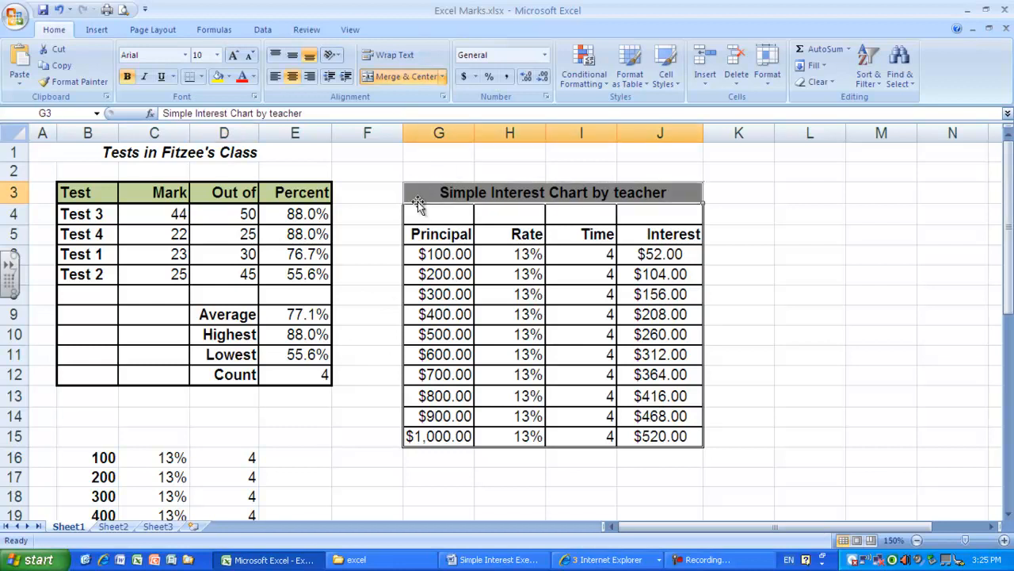
right_click(420, 134)
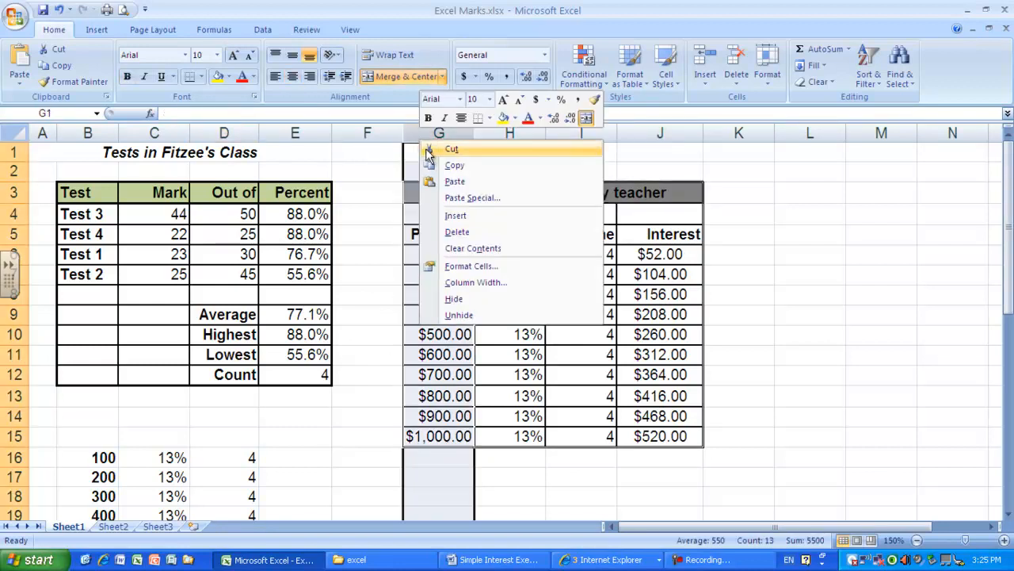
left_click(468, 231)
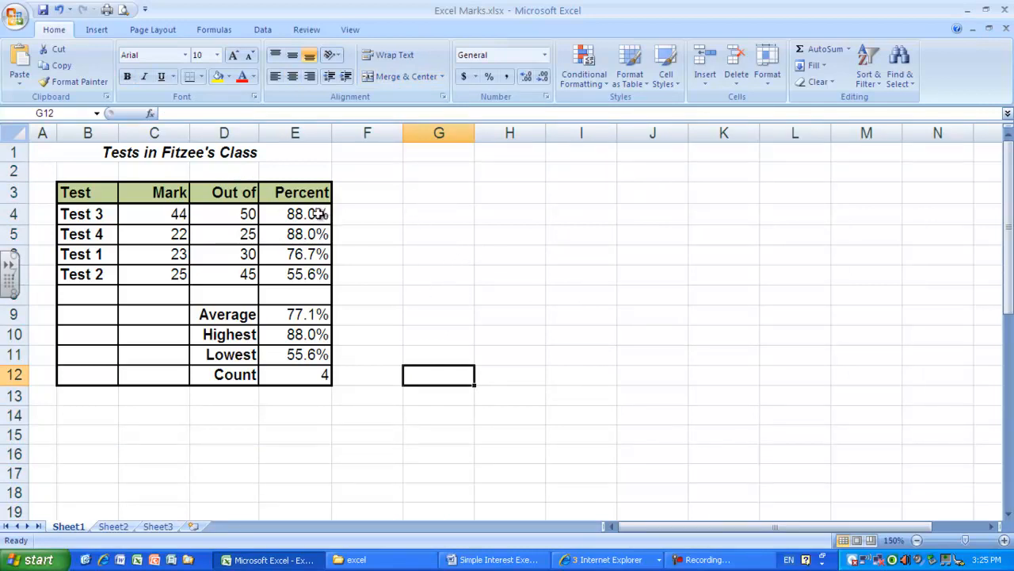
- Clear the percent formulas for Test 4, Test 1 and Test 2 in E5 through E7
left_click(315, 213)
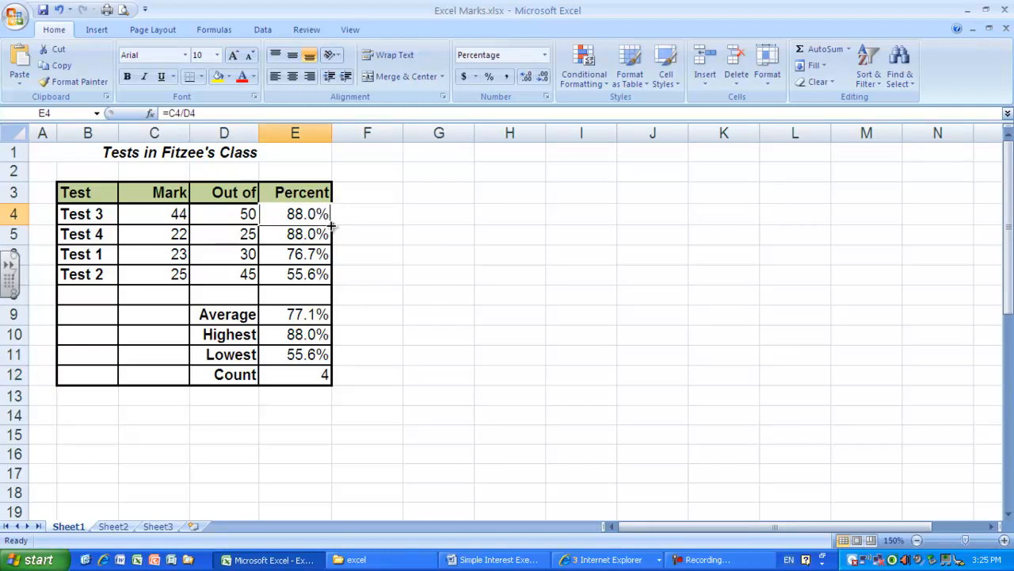
left_click(315, 234)
key("Delete")
left_click(315, 253)
key("Delete")
left_click(325, 272)
key("Delete")
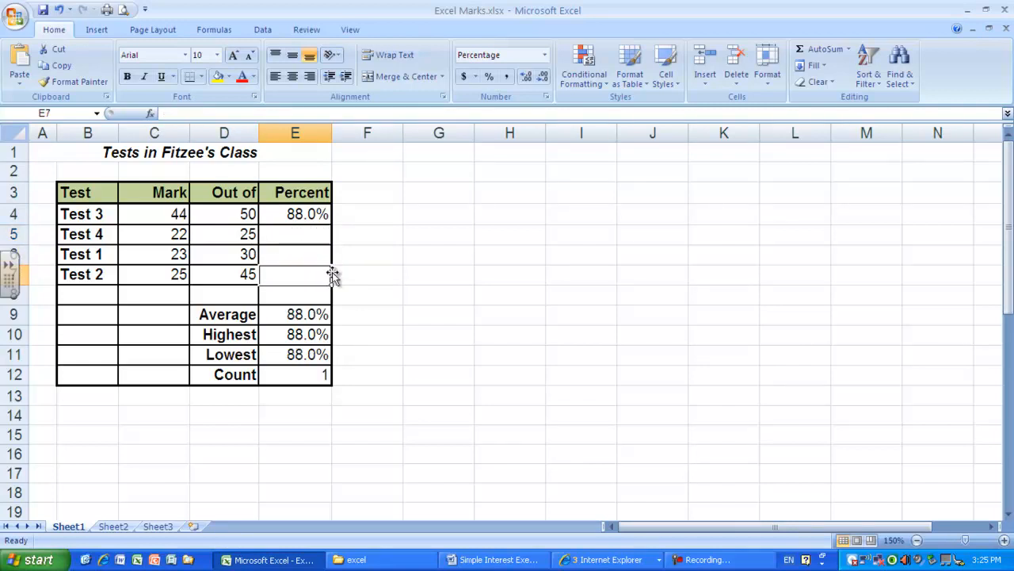
- Fill the percent formula from E4 down to E7 and check the mark and out-of cells it refers to in rows 5 and 6
left_click(315, 214)
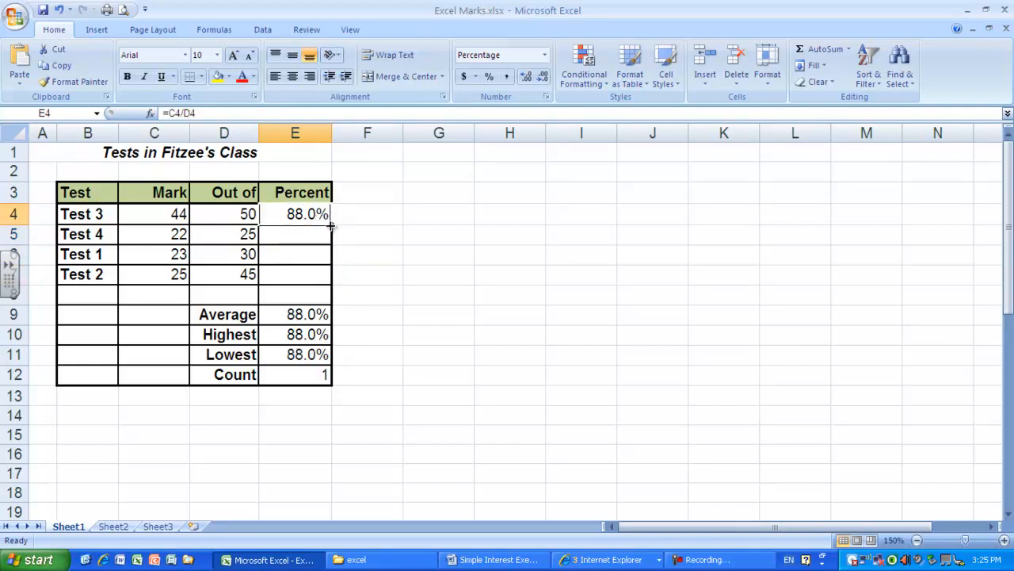
left_click_drag(331, 226, 336, 275)
left_click(363, 254)
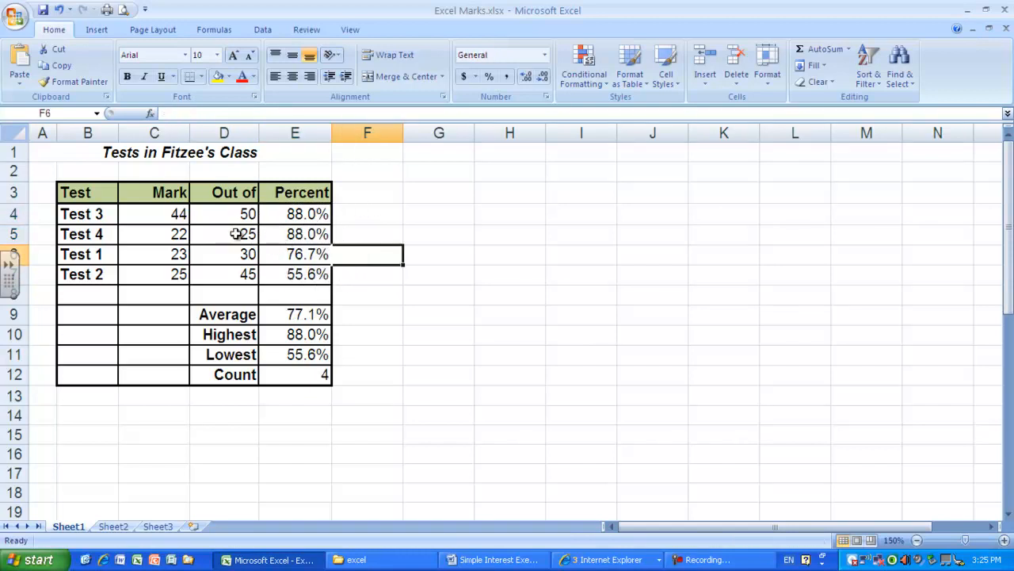
left_click(170, 233)
left_click(207, 232)
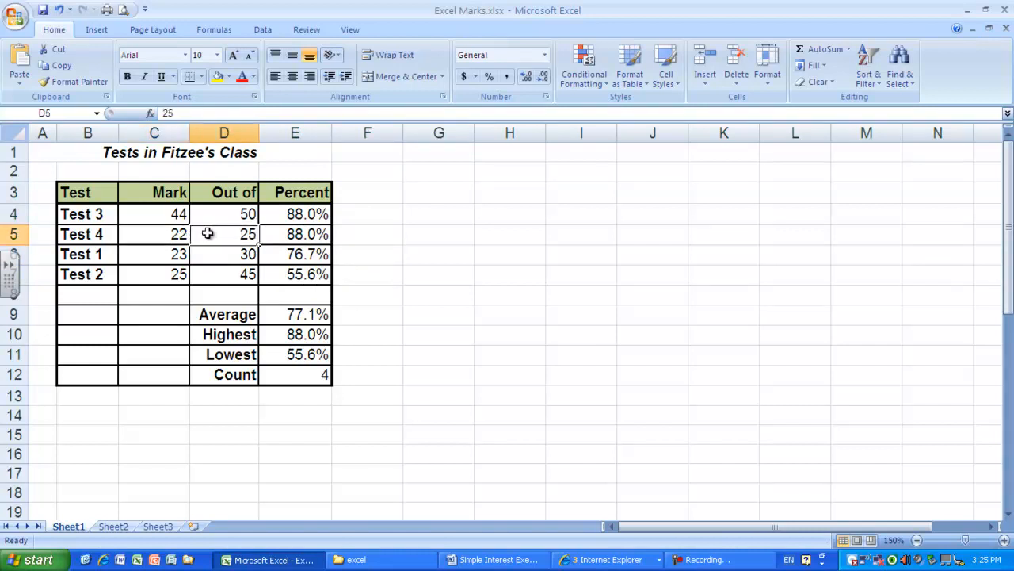
left_click(174, 255)
left_click(216, 254)
left_click(413, 254)
- Clear the percent formulas in E5:E7 and the out-of values in D5:D7
left_click_drag(325, 236, 307, 274)
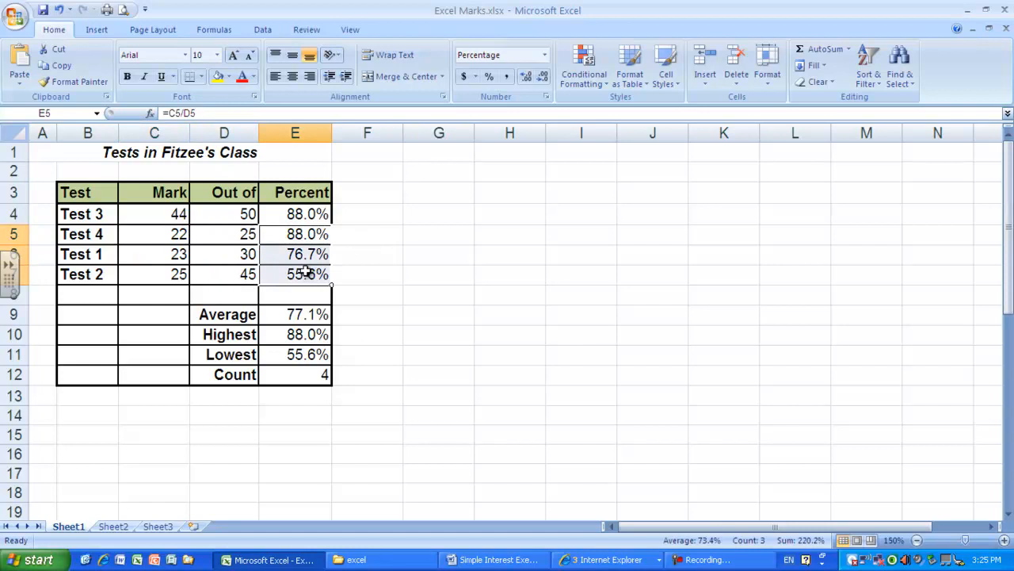
key("Delete")
left_click_drag(241, 232, 244, 269)
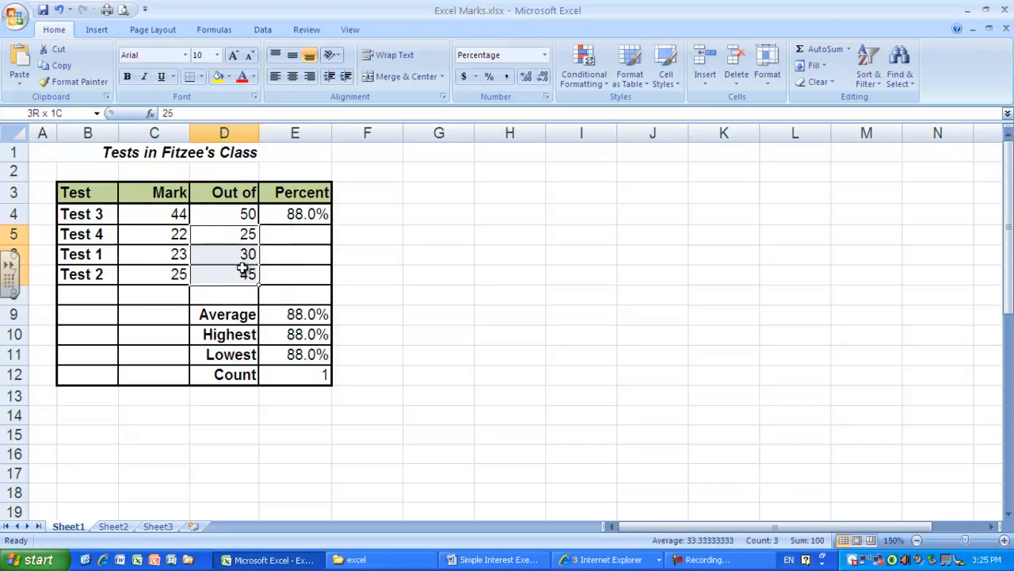
key("Delete")
left_click(430, 233)
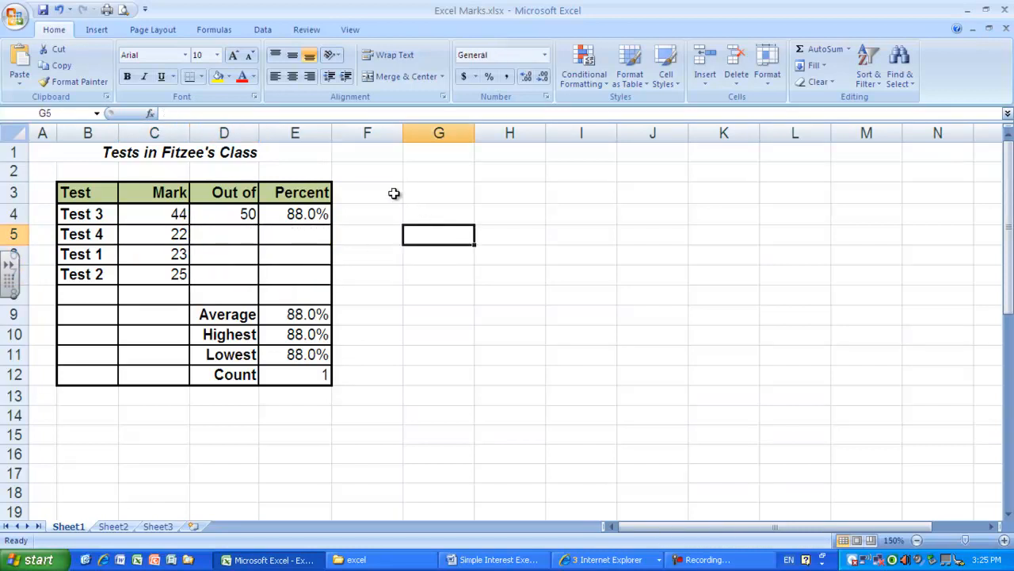
- Delete rows 9 to 12 containing the Average, Highest, Lowest and Count summary
left_click_drag(14, 314, 14, 375)
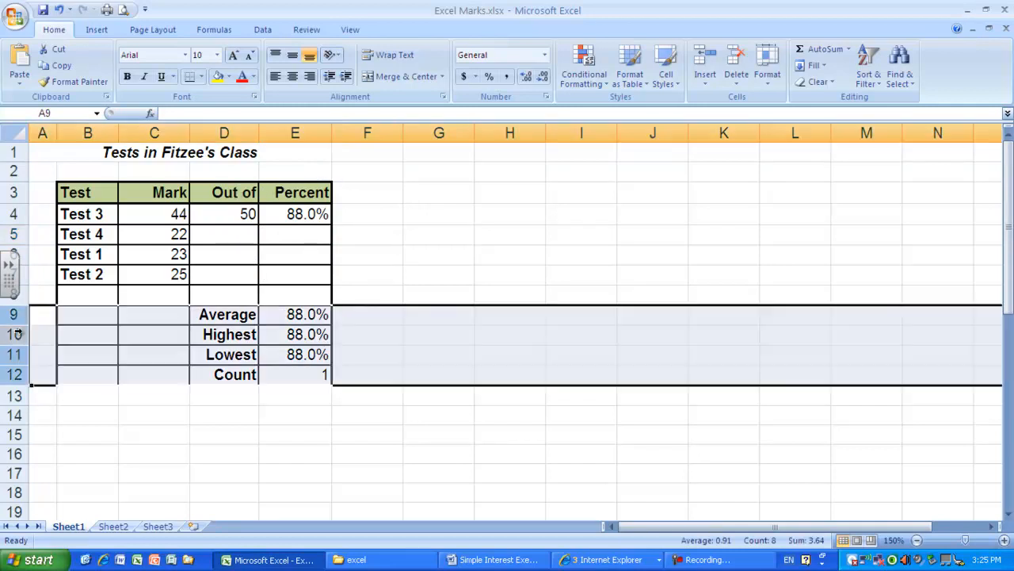
right_click(16, 331)
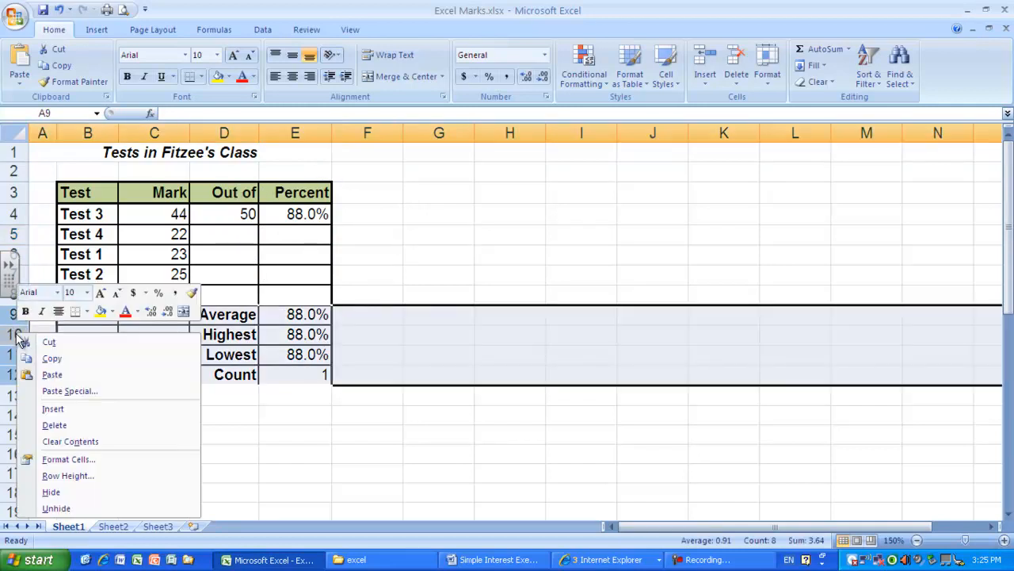
left_click(79, 424)
left_click(247, 257)
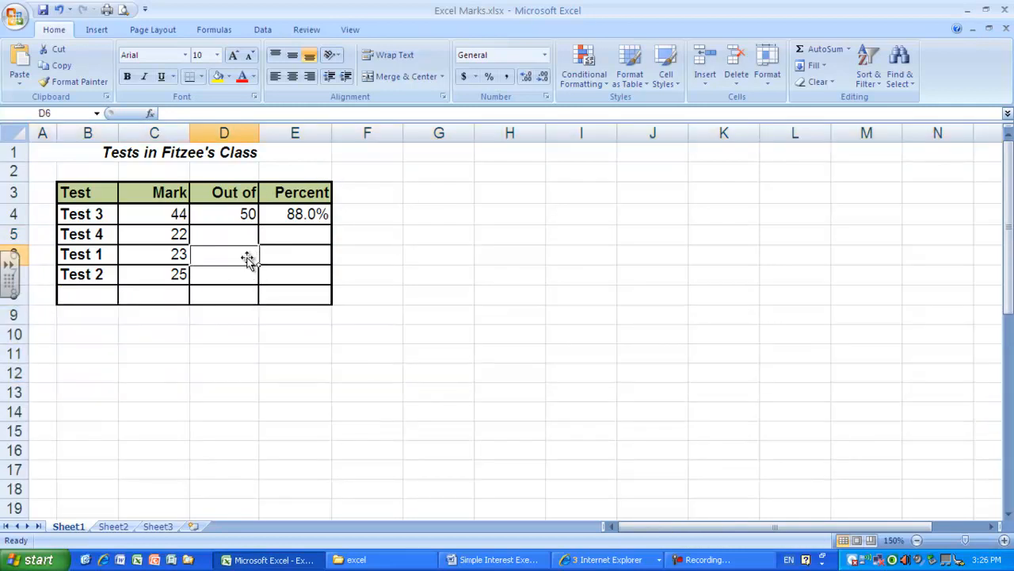
- Delete the Out of column from the table and clear the broken percent formula in D4
left_click(207, 135)
right_click(208, 135)
left_click(261, 226)
left_click(398, 270)
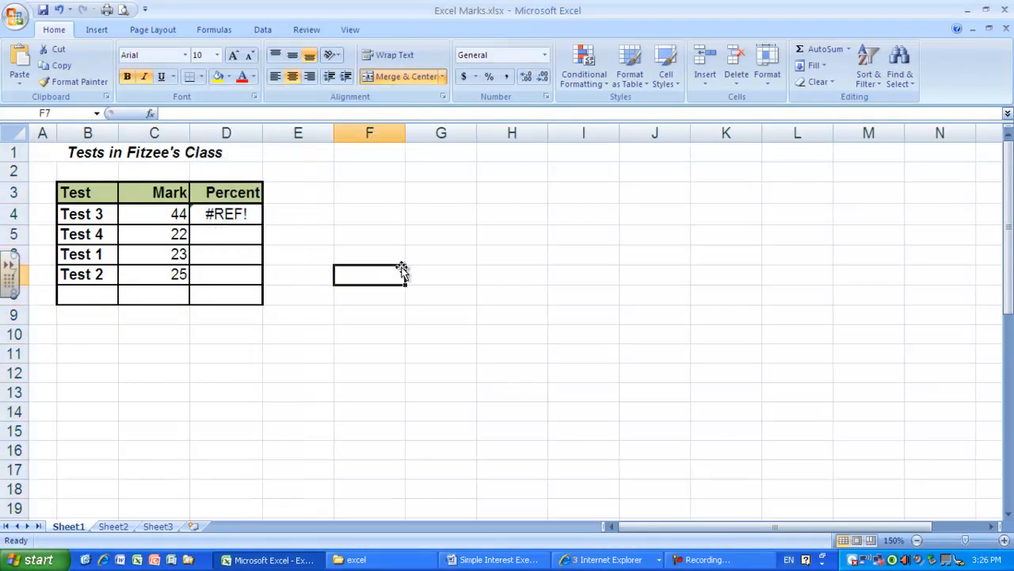
left_click(227, 213)
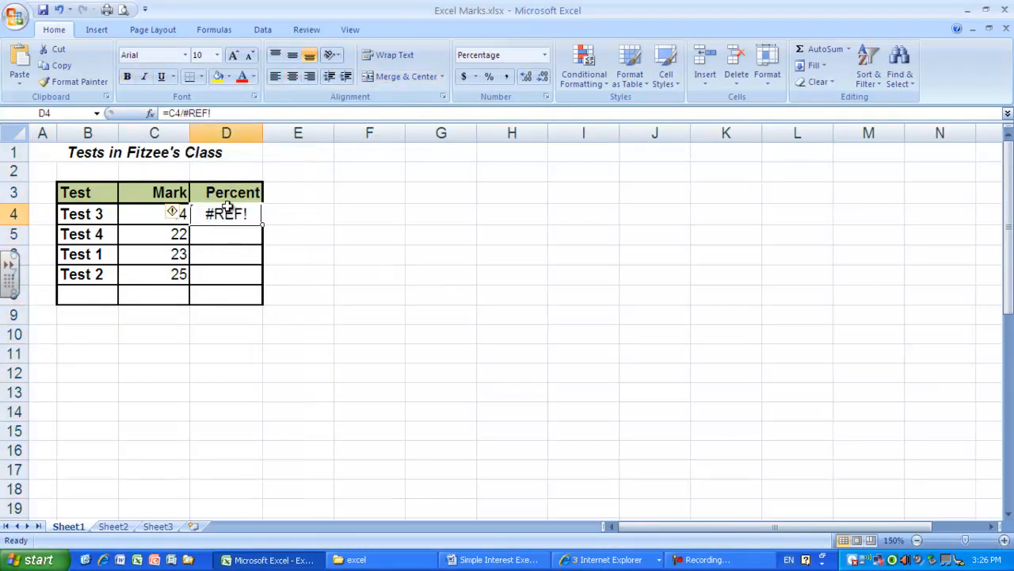
key("Delete")
left_click(330, 275)
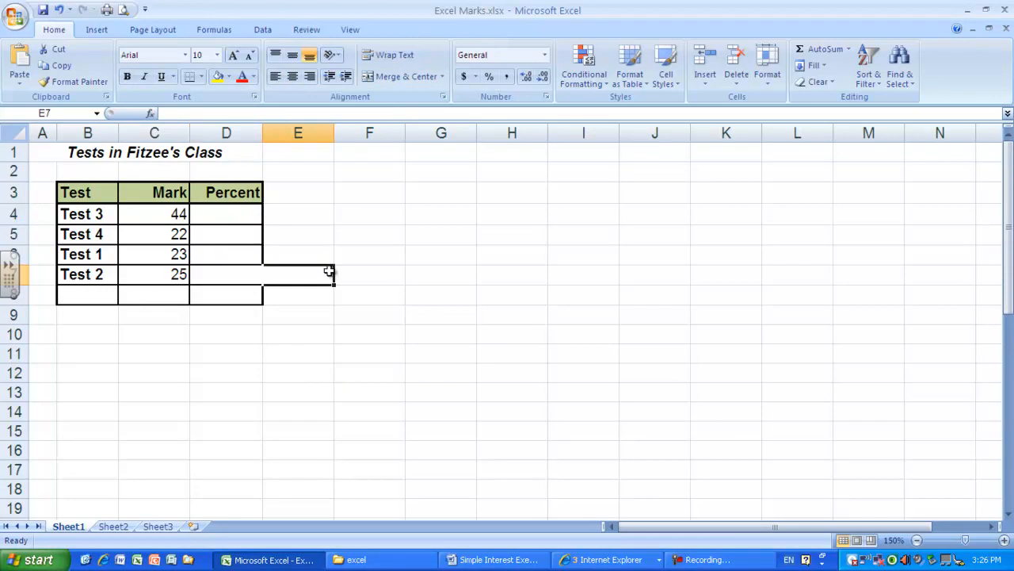
- Enter the label Out of in C10 and the value 50 in D10 below the table
left_click(146, 325)
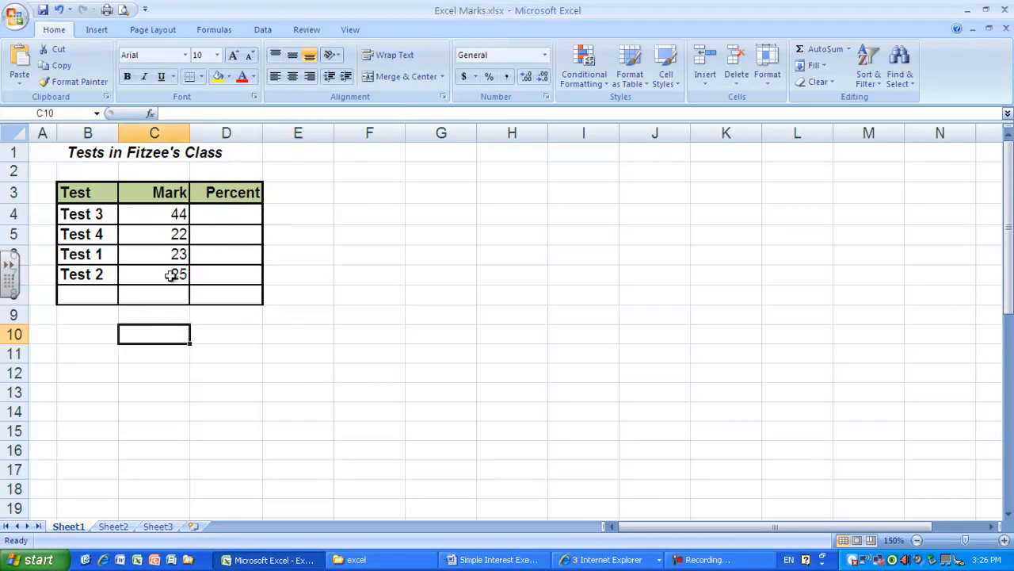
type("Out of")
key("Tab")
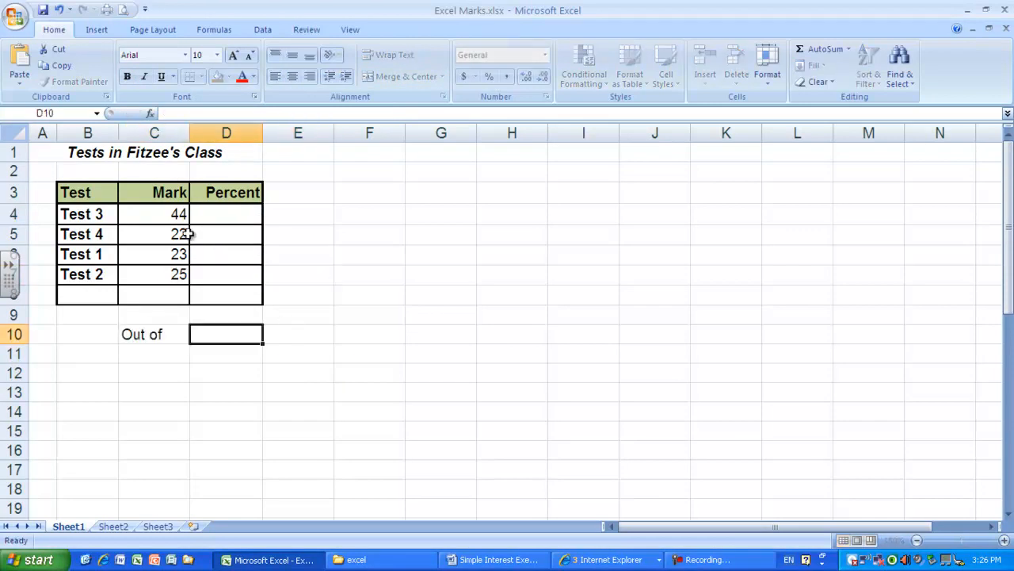
type("50")
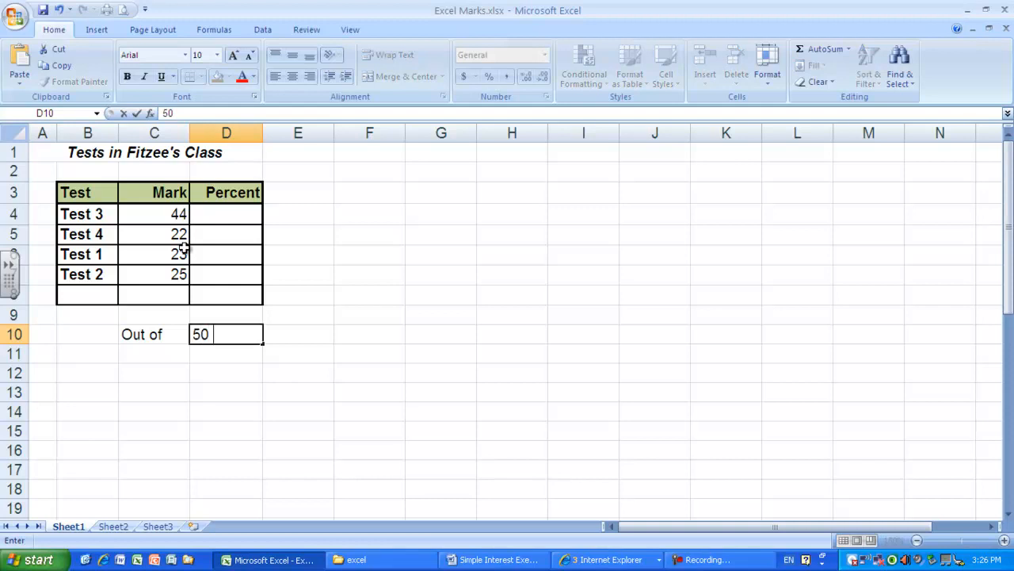
left_click(268, 392)
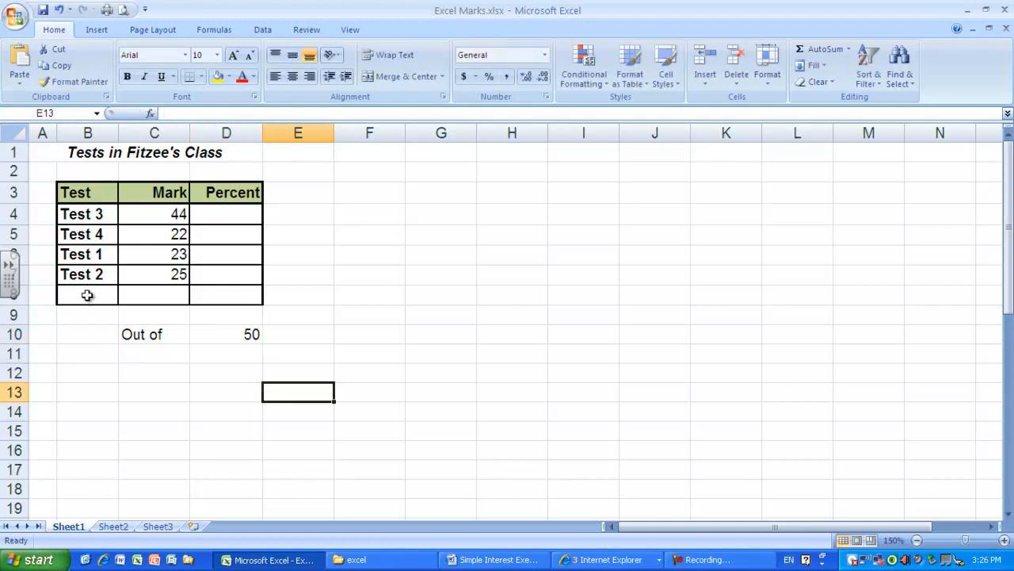
- Enter the formula =C4/D10 in D4 to calculate the percent for Test 3
left_click(225, 216)
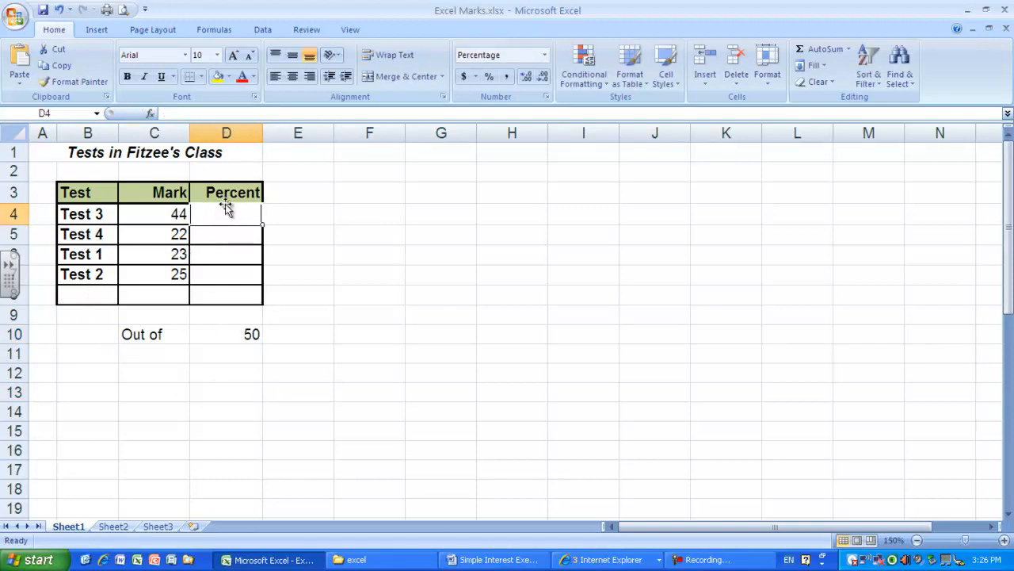
type("=")
left_click(170, 213)
type("/")
left_click(243, 328)
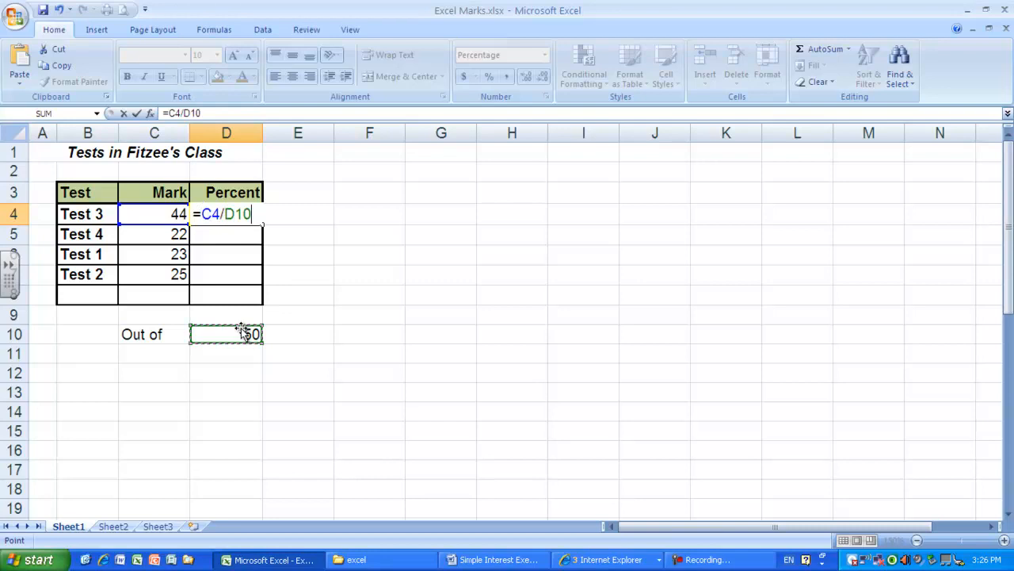
key("Return")
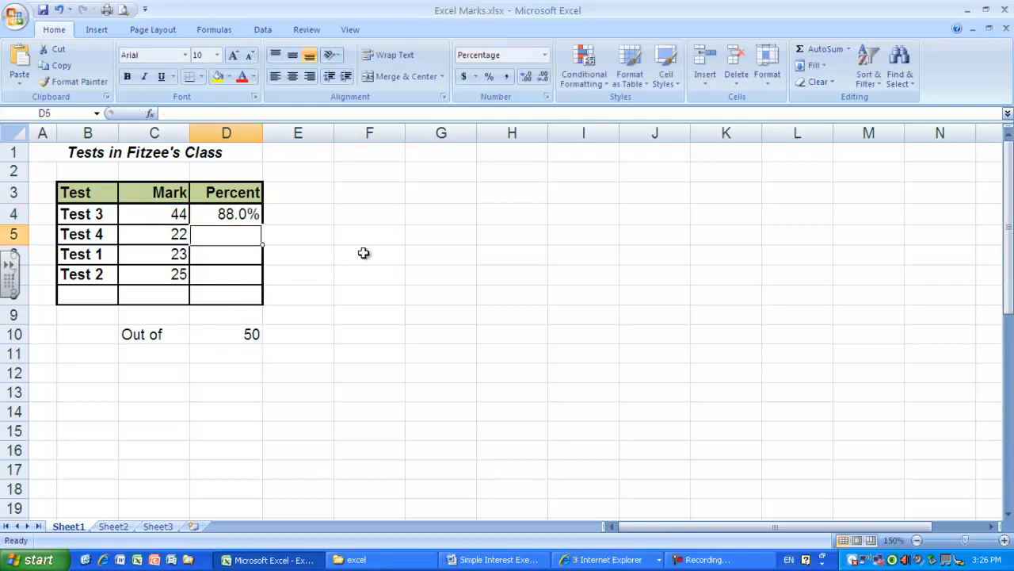
- Try filling the percent formula from D4 down to D5, and clear the copied formula from D5
left_click(246, 214)
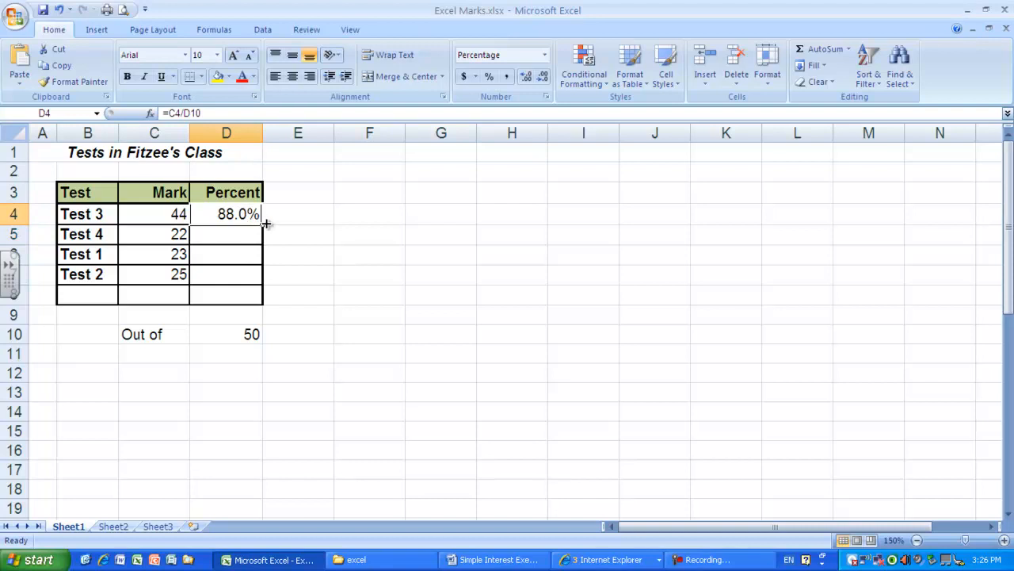
left_click_drag(263, 224, 263, 225)
left_click_drag(265, 227, 263, 242)
left_click(309, 243)
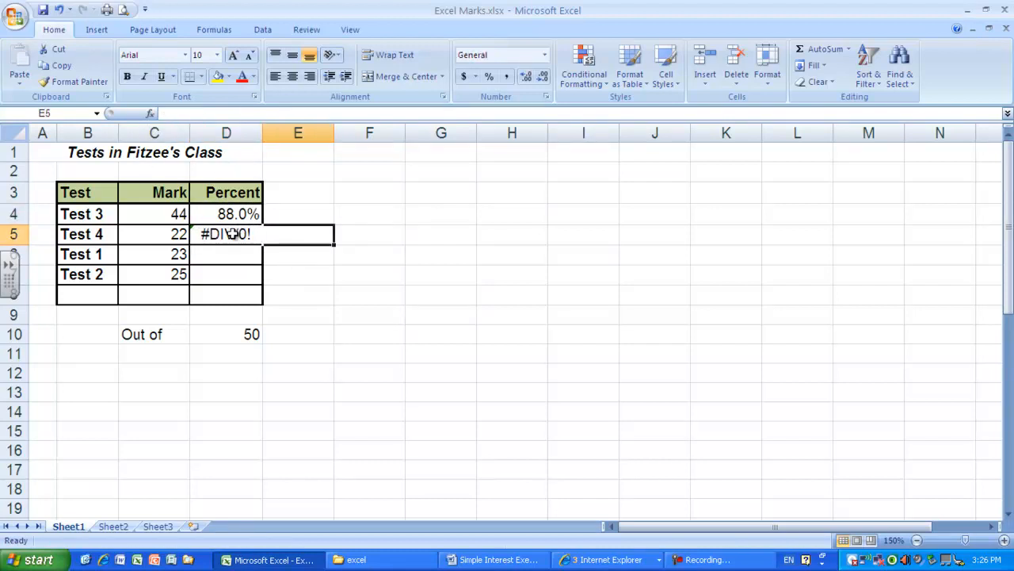
left_click(234, 234)
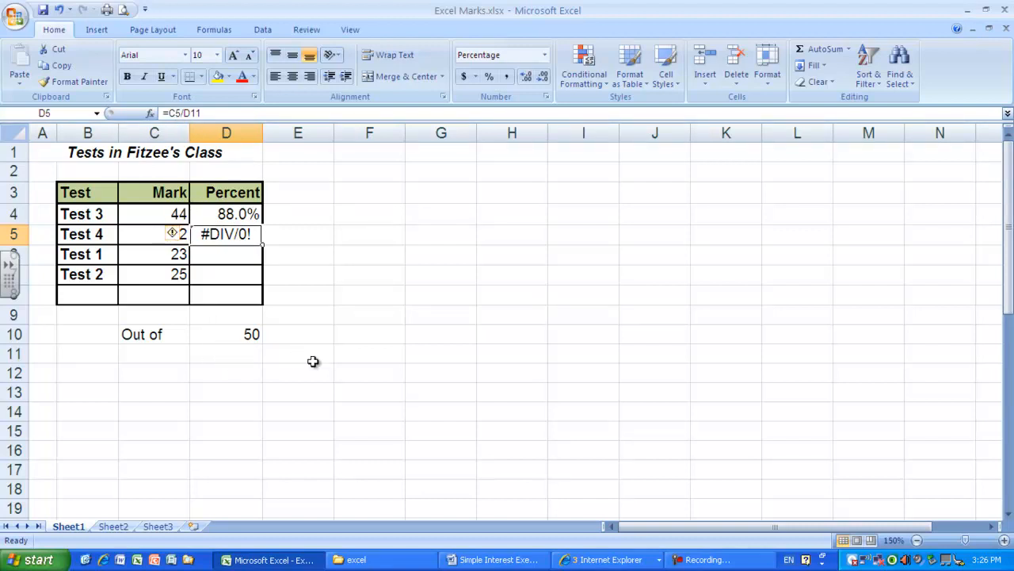
left_click(336, 261)
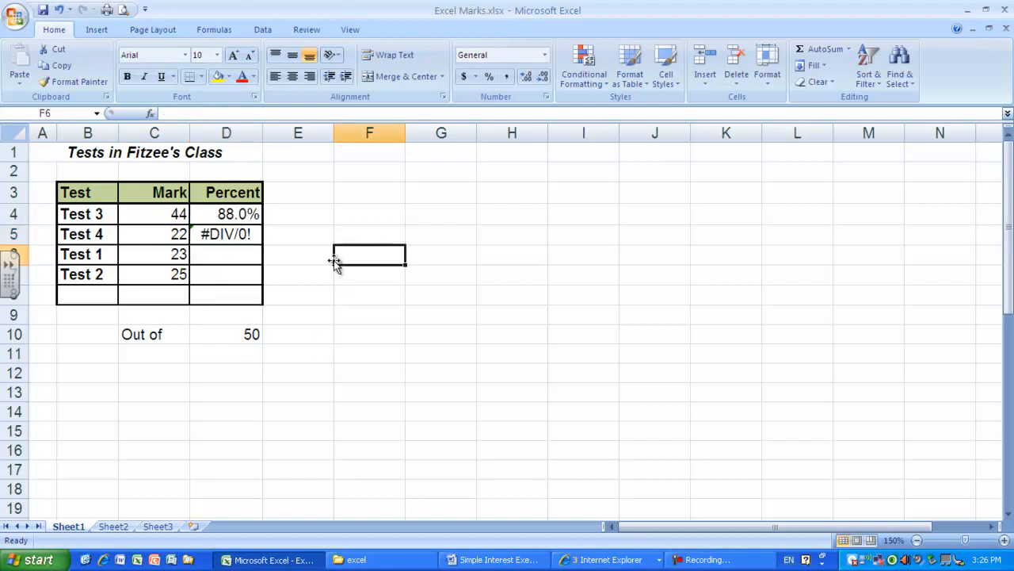
left_click(227, 235)
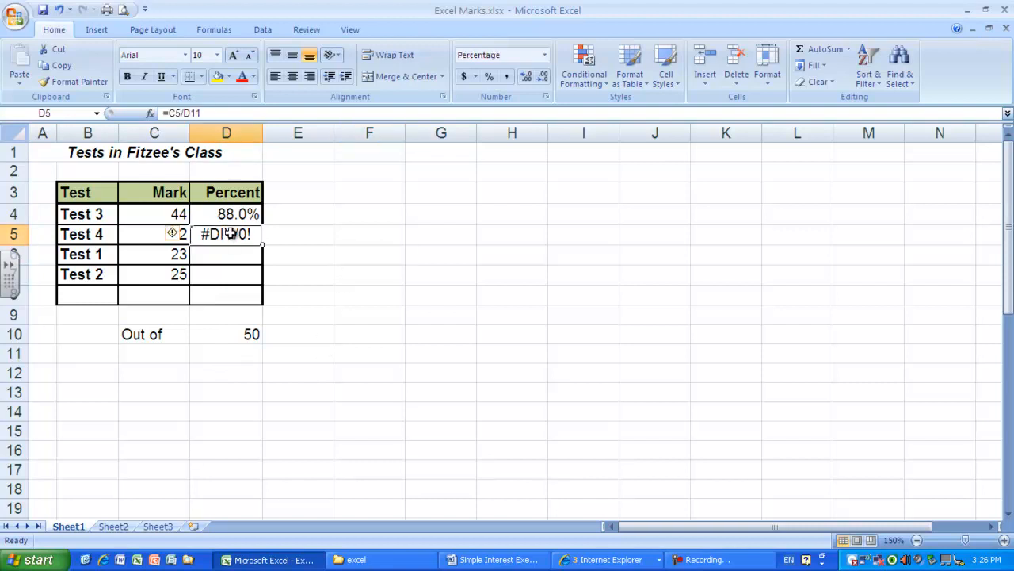
key("Delete")
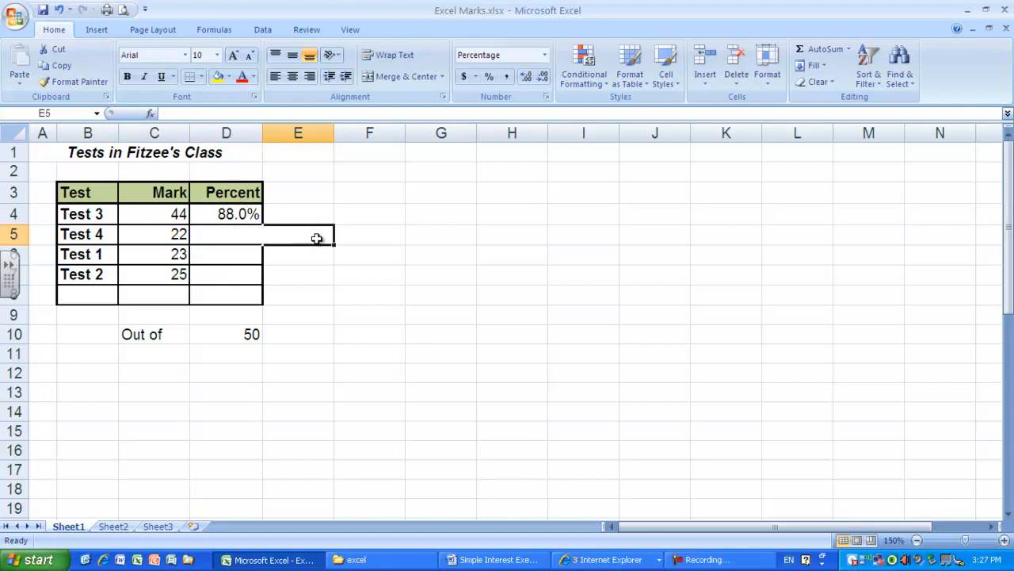
- Change the percent formula in D4 to =C4/$D$10 so the out-of reference is absolute
left_click(252, 216)
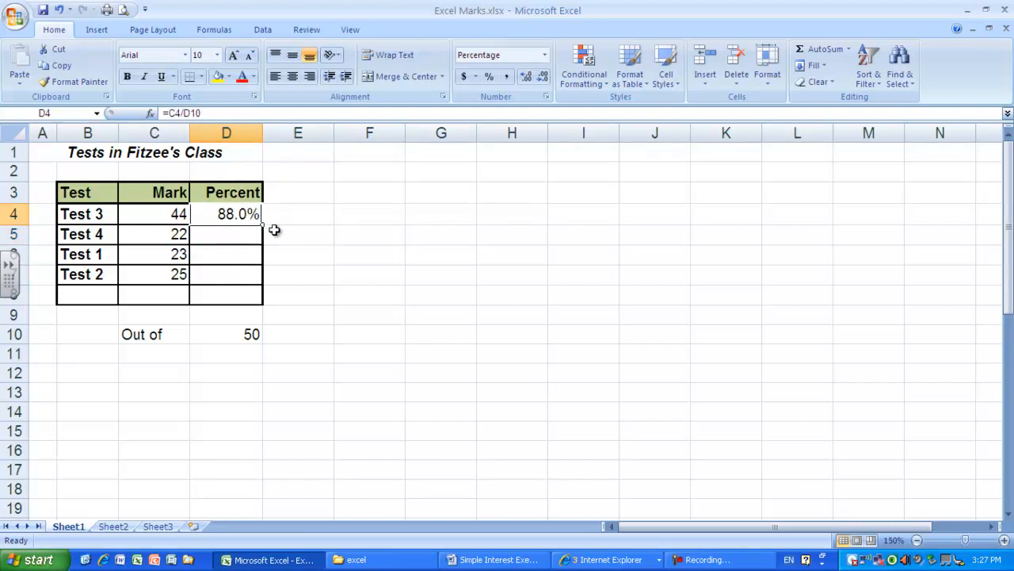
left_click(228, 334)
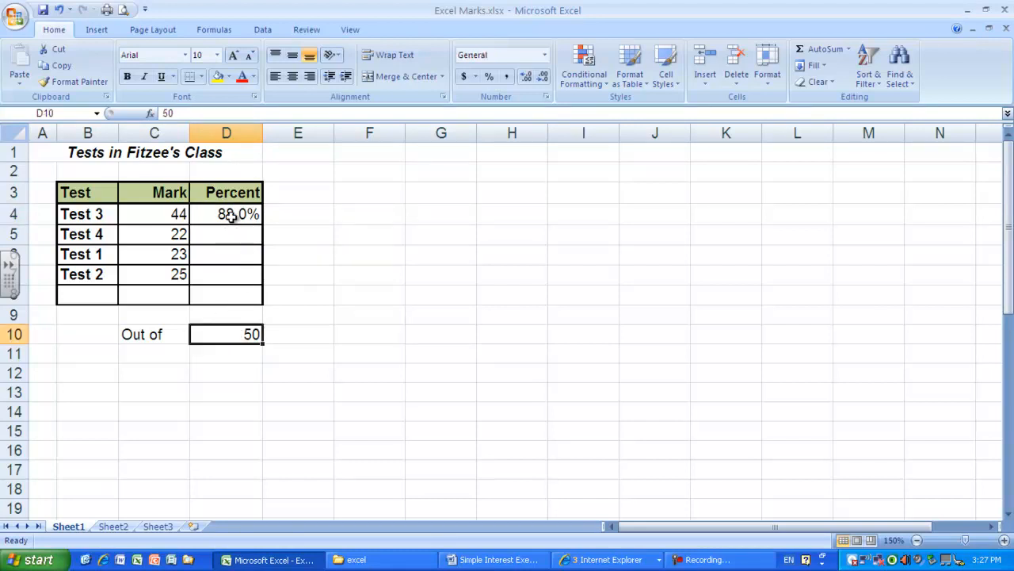
left_click(231, 216)
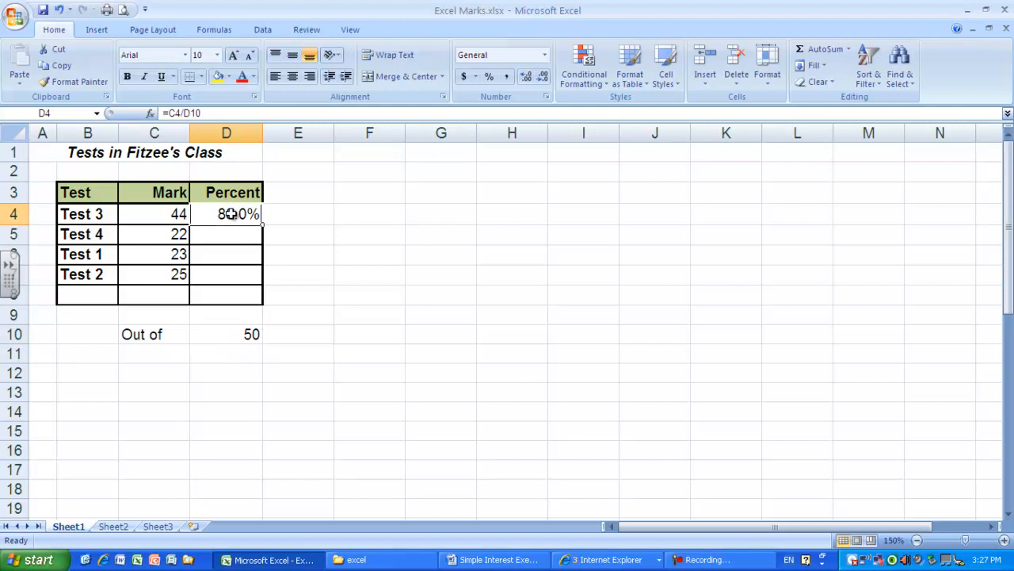
left_click(184, 114)
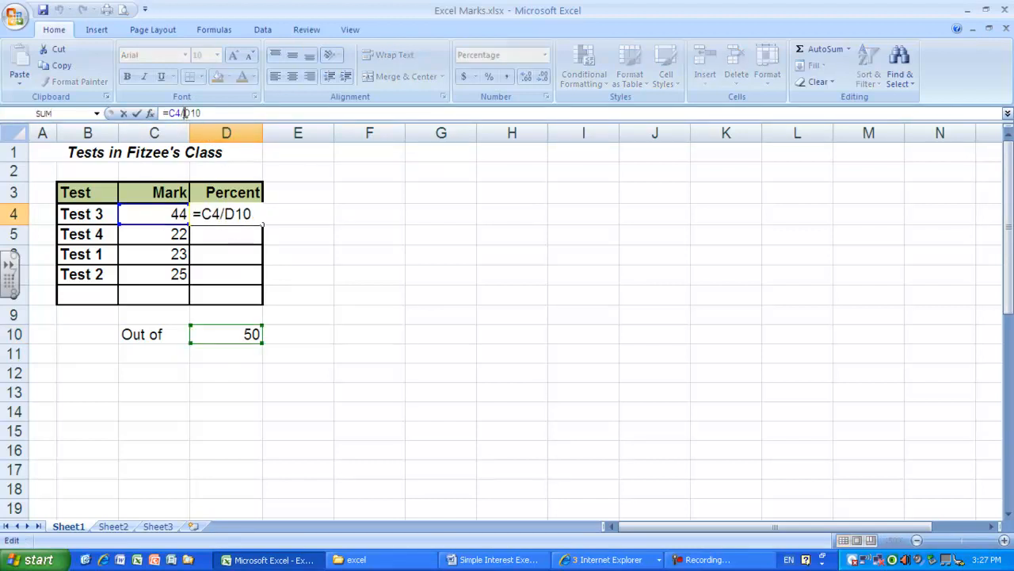
type("$D")
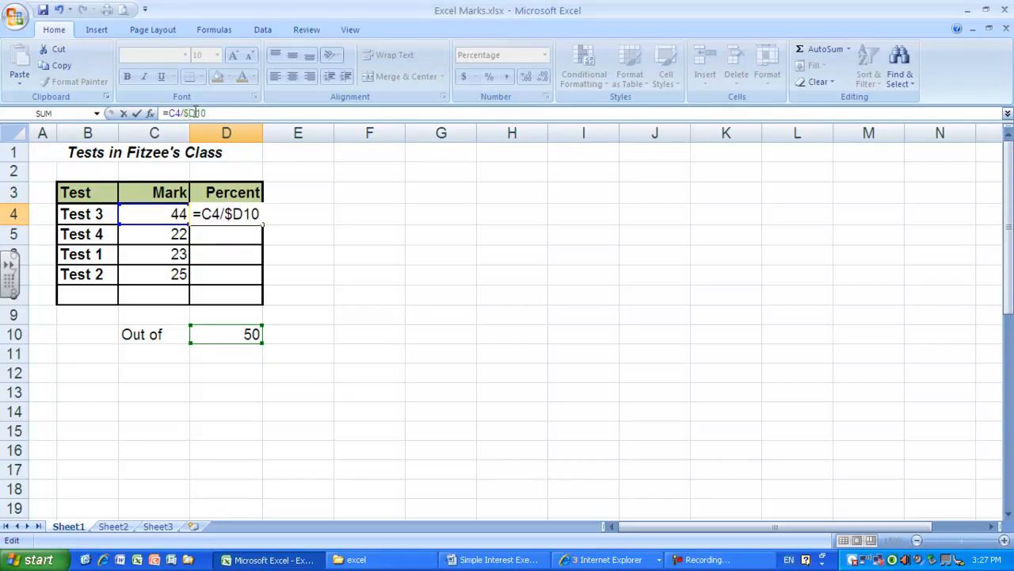
type("$")
left_click(322, 229)
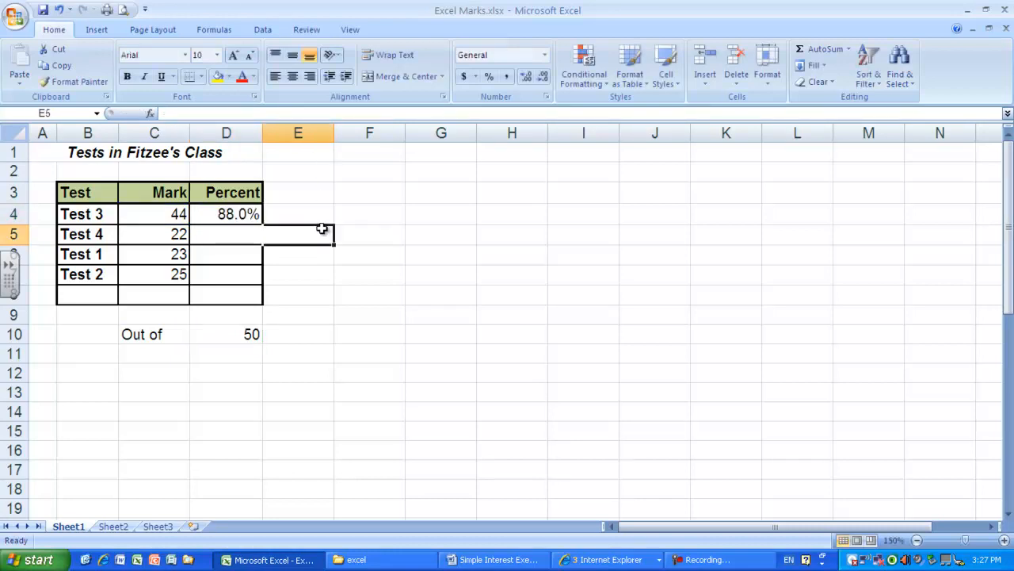
- Fill the absolute-reference percent formula from D4 down to D6 and check the copied formula in D6
left_click(235, 210)
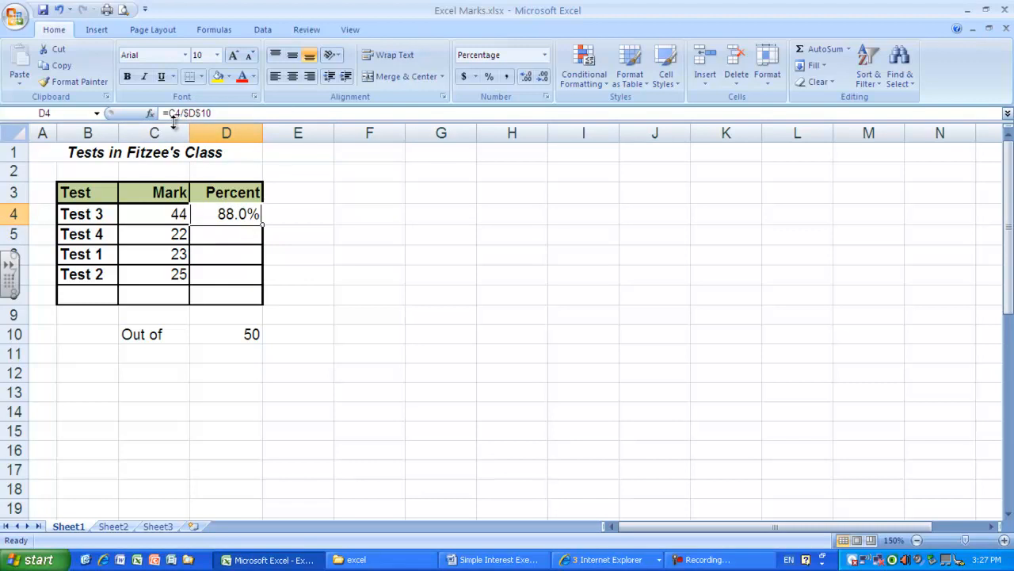
left_click(310, 215)
left_click(252, 211)
left_click_drag(261, 225, 263, 259)
left_click(325, 255)
left_click(243, 264)
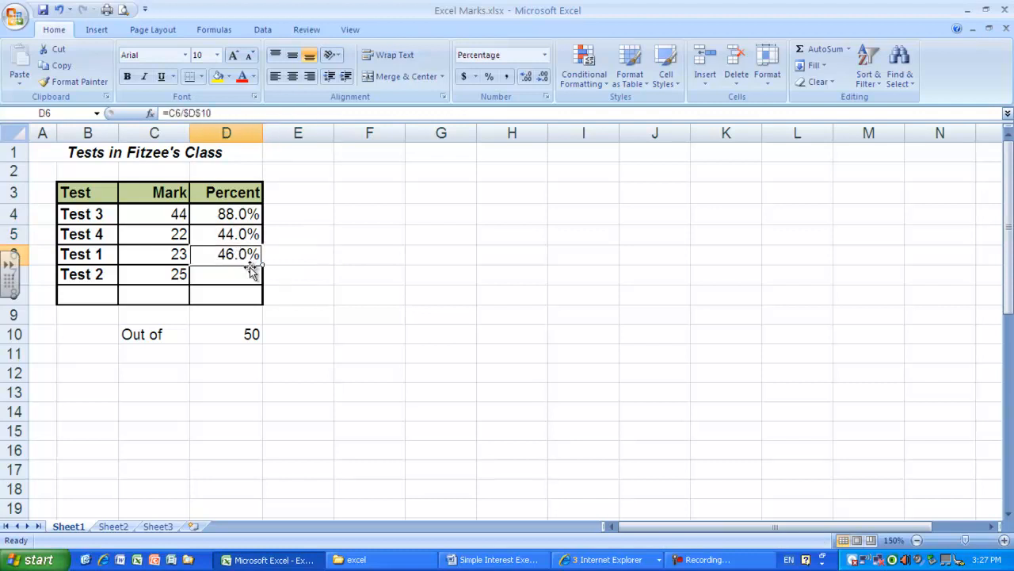
- Fill the absolute-reference percent formula from D6 down to D7 for Test 2, and deselect the filled cells
left_click_drag(263, 268, 267, 280)
left_click(323, 274)
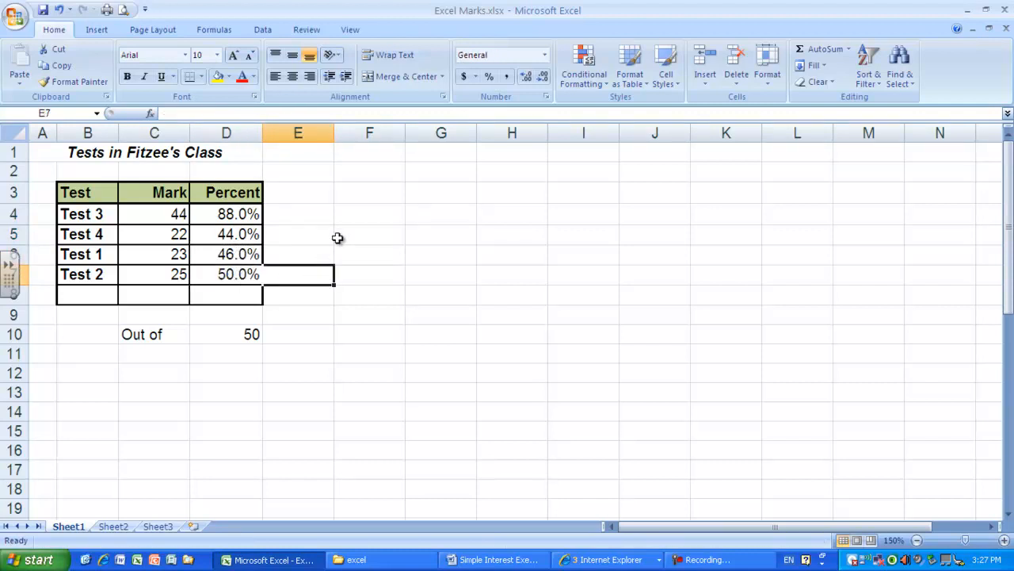
left_click(385, 319)
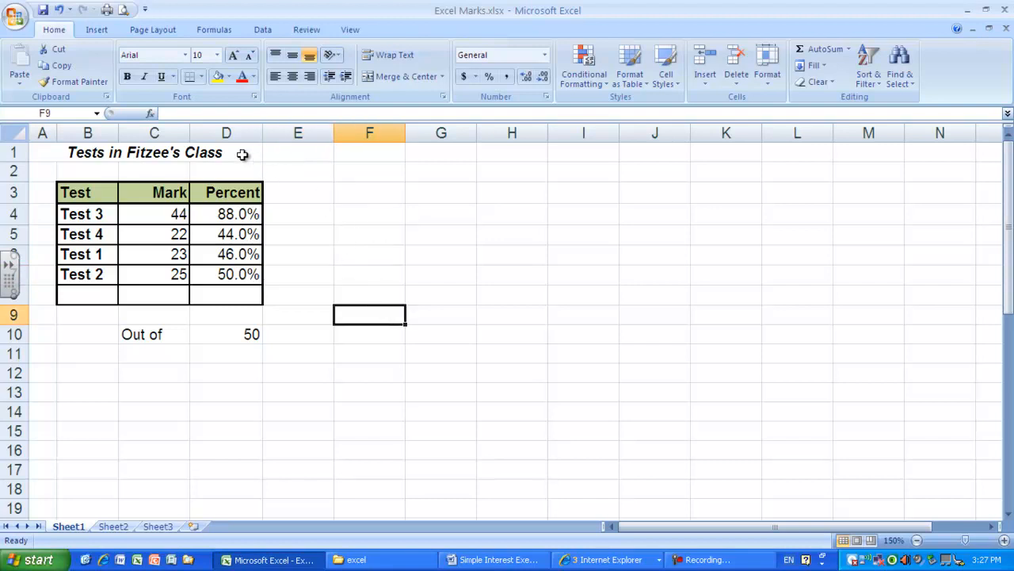
- Open the sheet's print preview and set the page scaling to fit 1 page wide by 1 tall
left_click(16, 16)
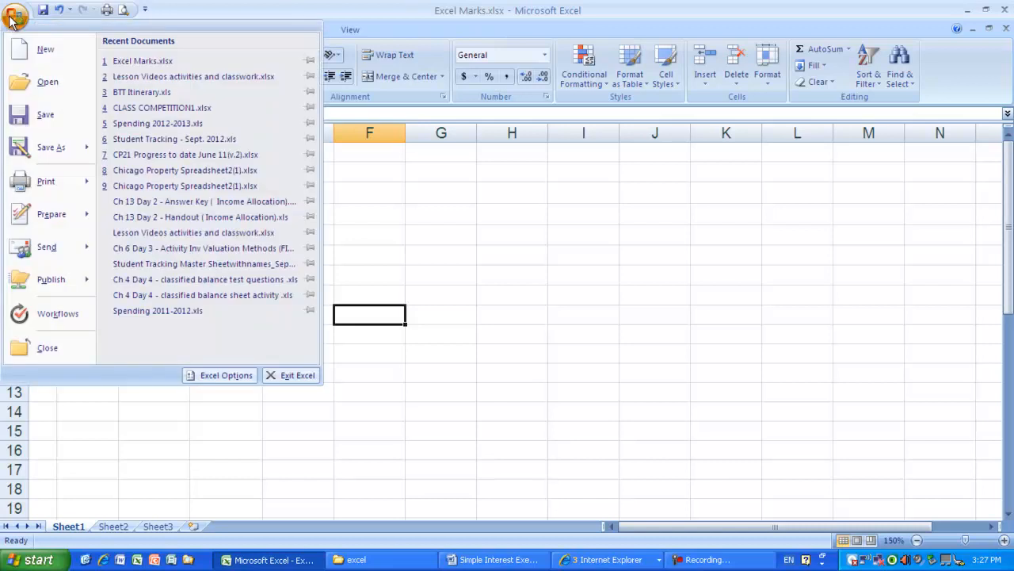
mouse_move(46, 181)
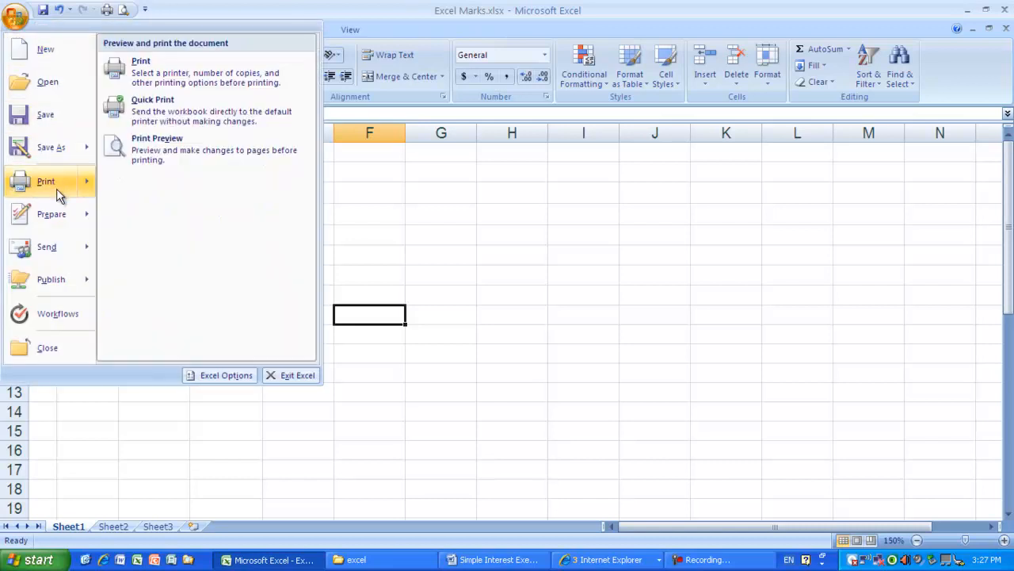
left_click(186, 151)
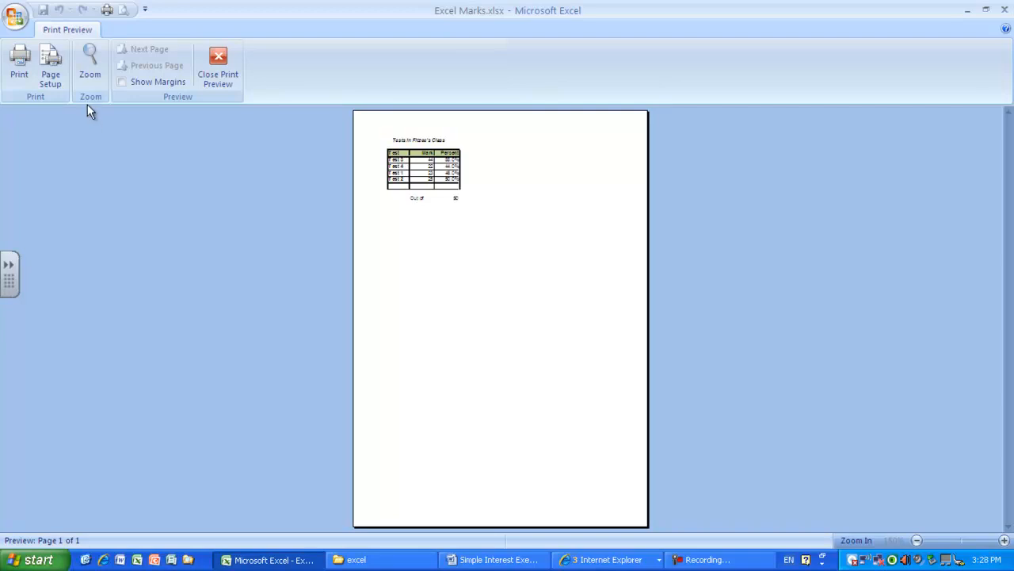
left_click(52, 71)
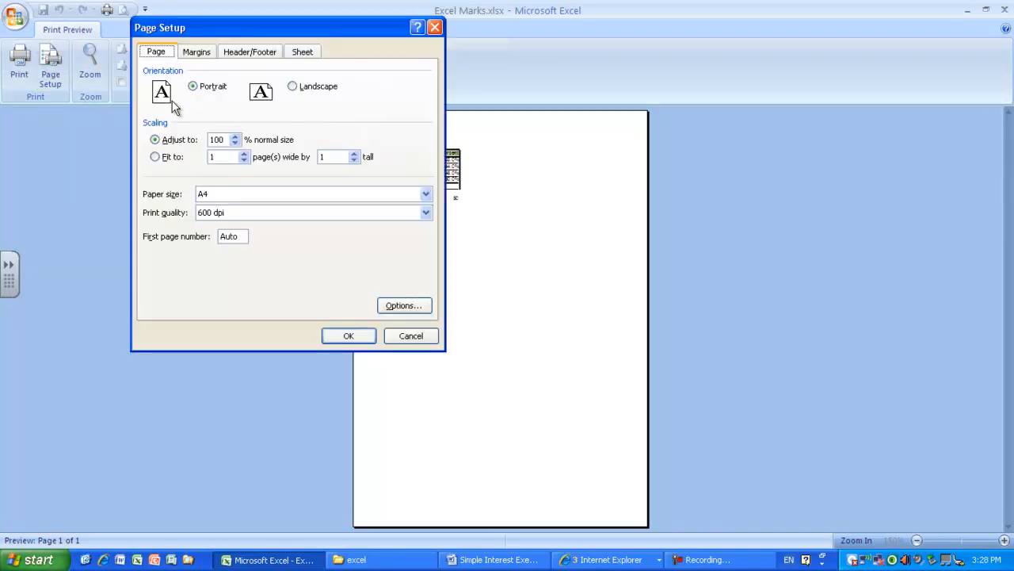
left_click(155, 158)
left_click(362, 336)
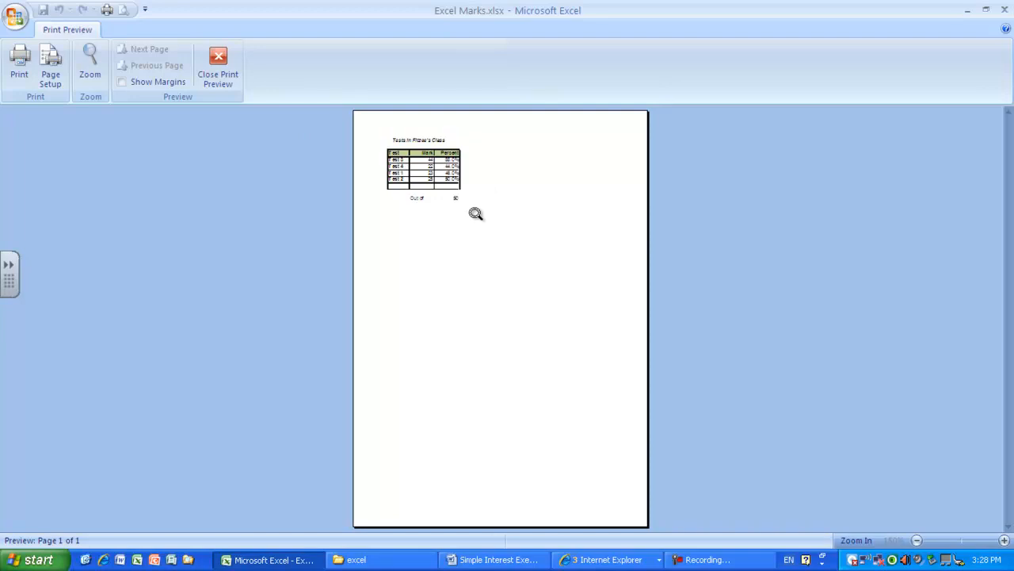
- Change the page orientation to Landscape in the page setup and open the header and footer settings
left_click(46, 76)
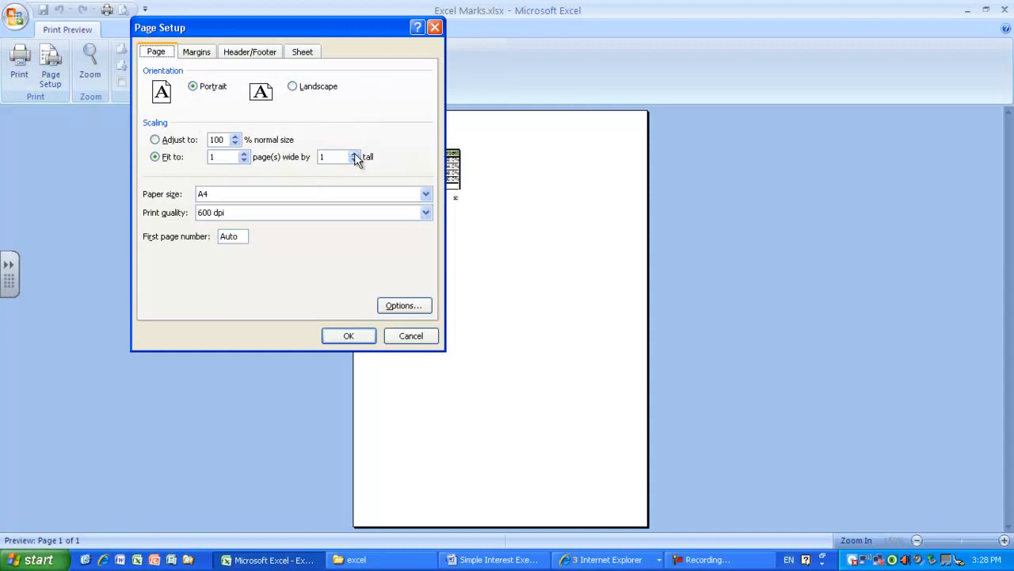
left_click(293, 87)
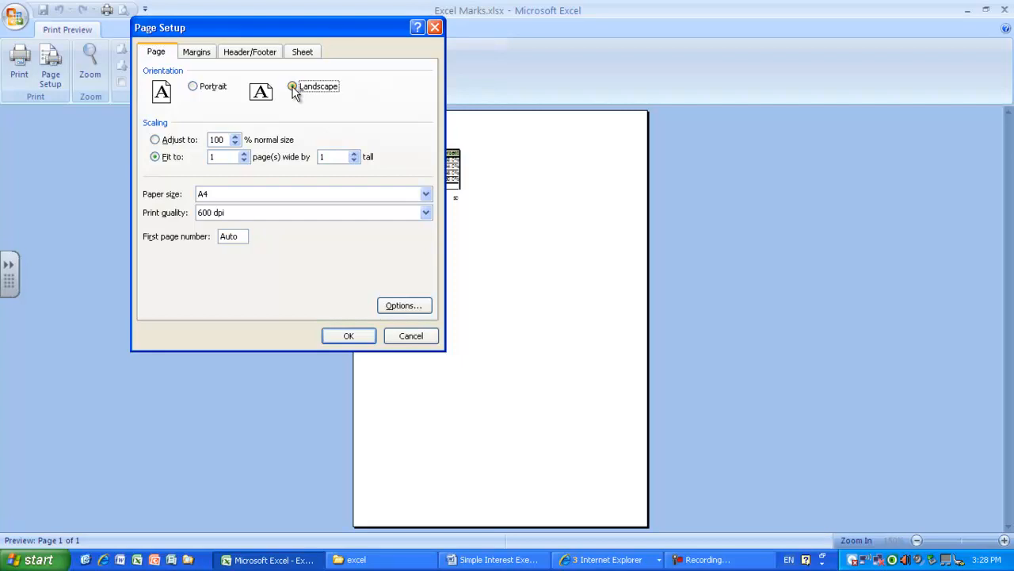
left_click(264, 52)
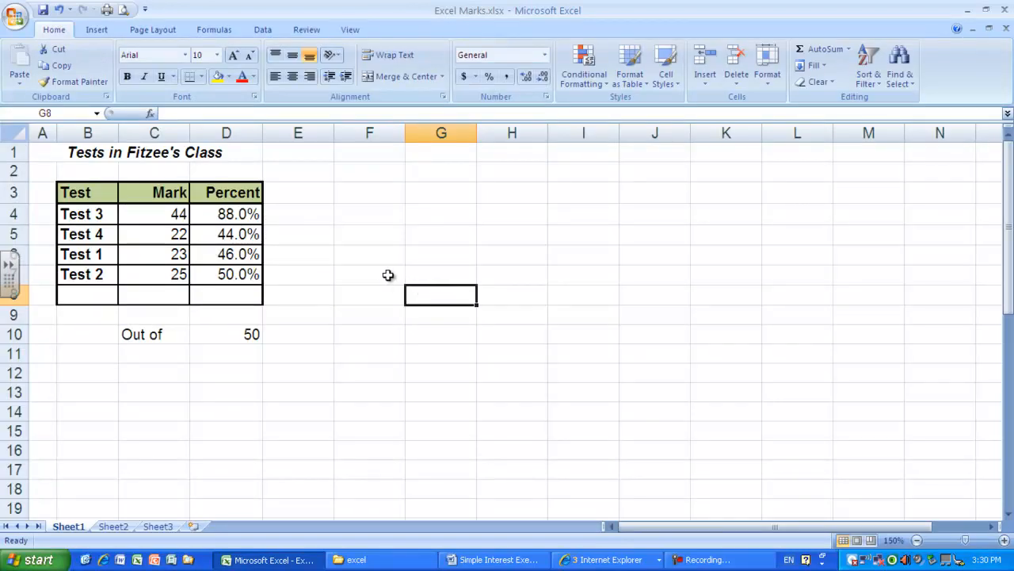
- Check the percent formula in D4 and toggle the sheet between showing formulas and values, ending with values displayed
left_click(247, 215)
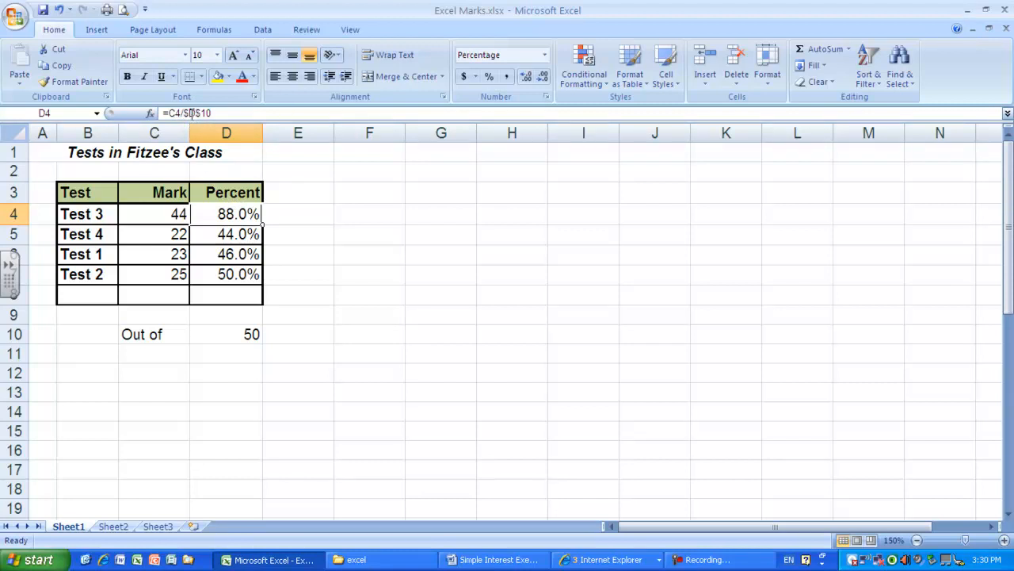
left_click(344, 210)
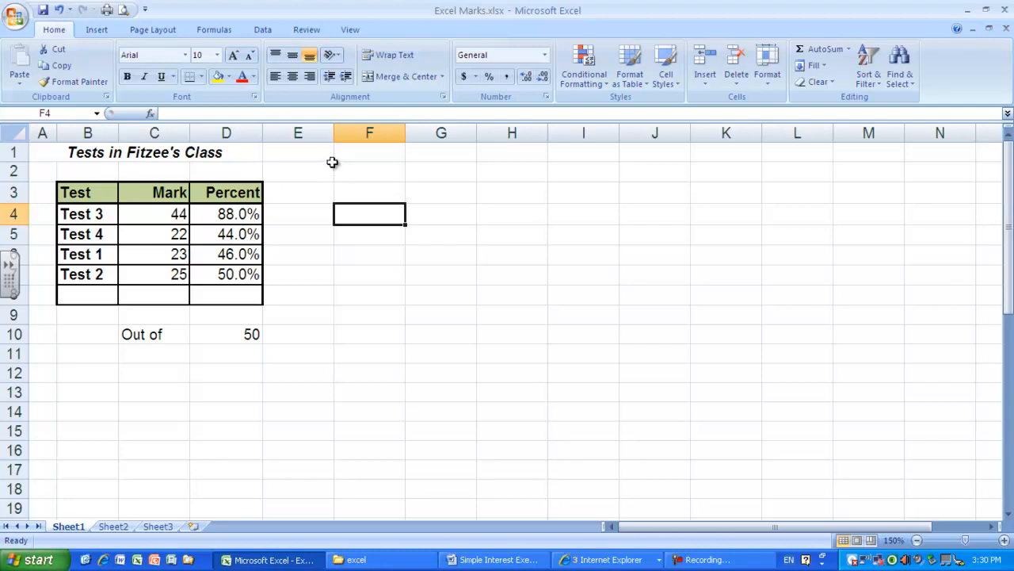
key("ctrl+grave")
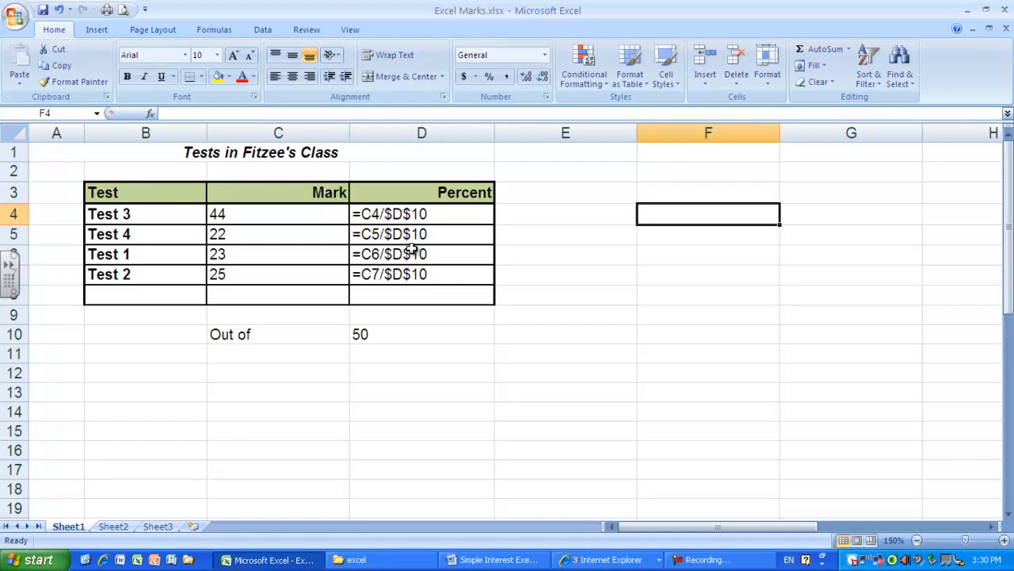
key("ctrl+grave")
key("ctrl+grave")
key("ctrl+grave")
key("ctrl+grave")
key("ctrl+grave")
key("ctrl+grave")
key("ctrl+grave")
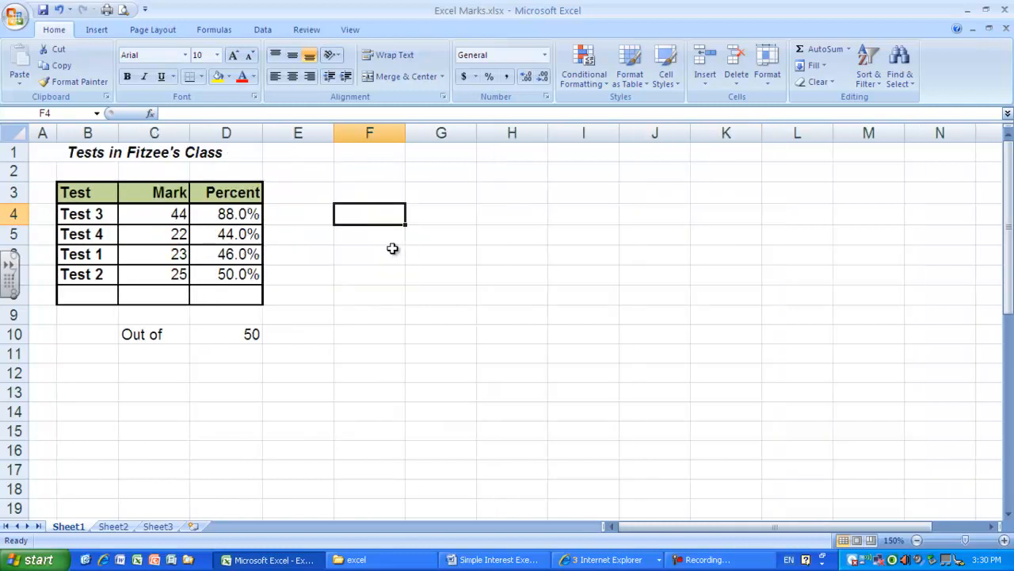